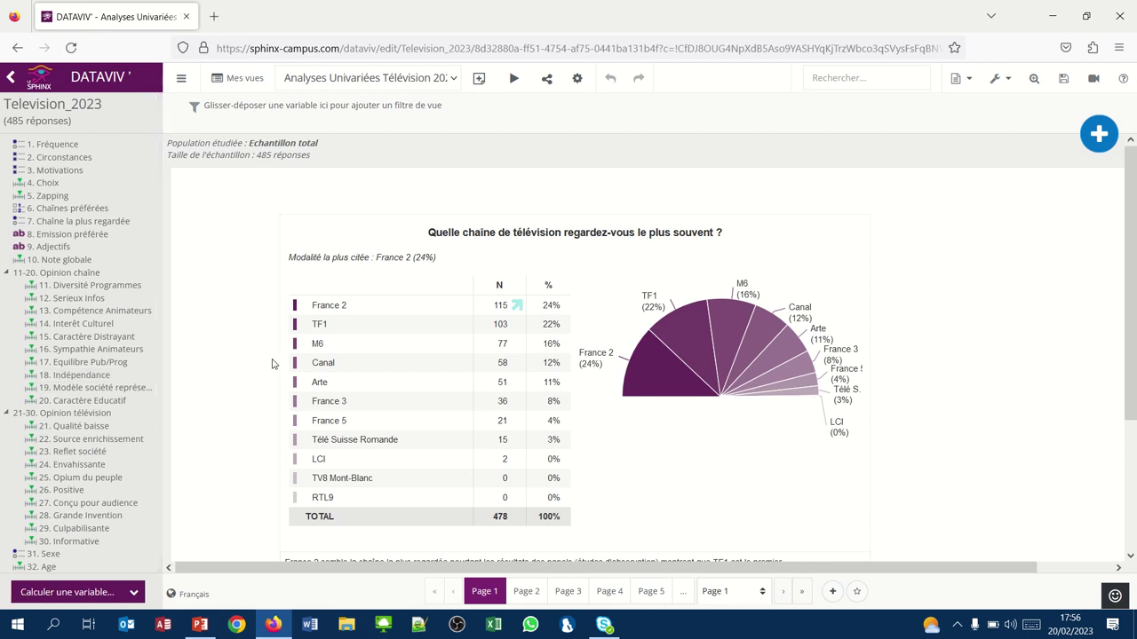
Step: Return to the SphinxOnline survey list and start a copy of the Automobiles survey
{"action": "left_click", "coordinate": [8, 78]}
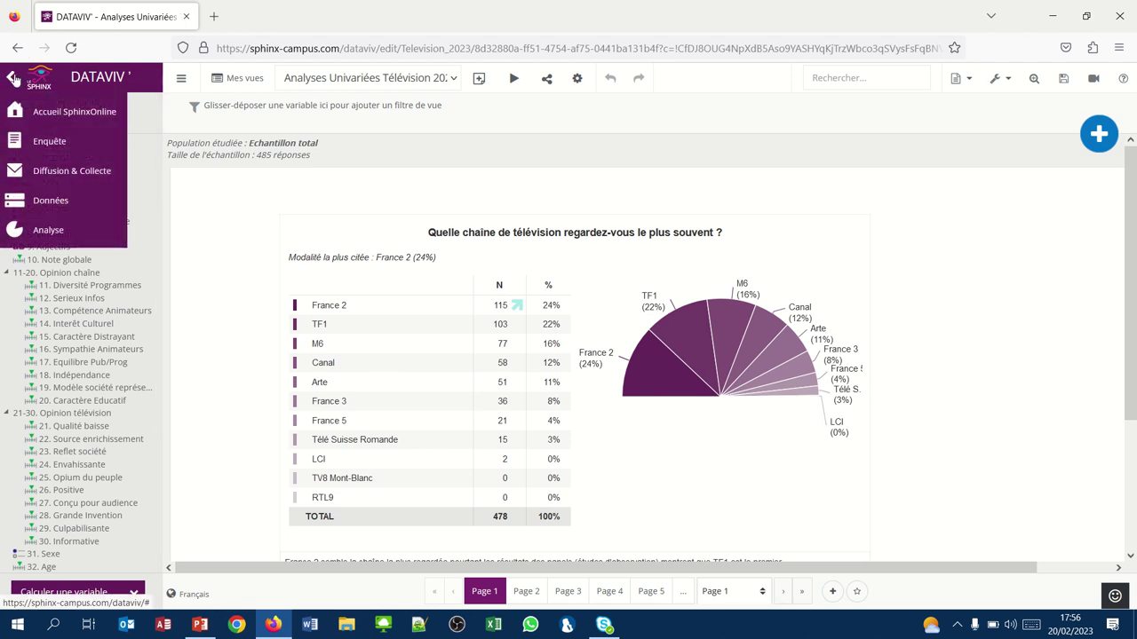
{"action": "left_click", "coordinate": [62, 118]}
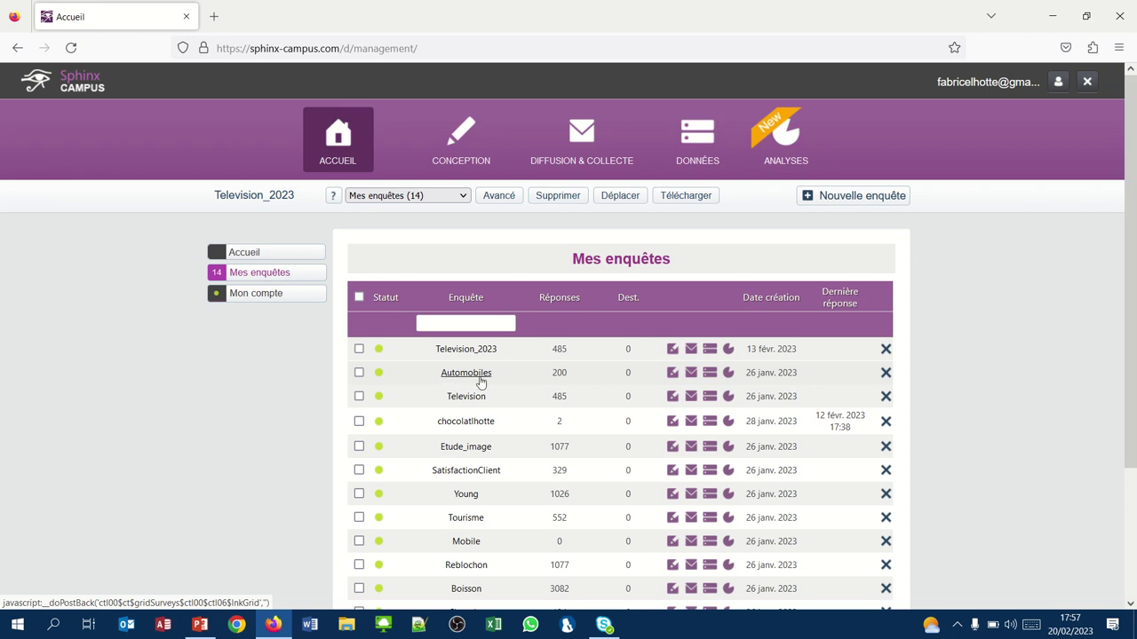
{"action": "left_click", "coordinate": [359, 373]}
{"action": "left_click", "coordinate": [500, 197]}
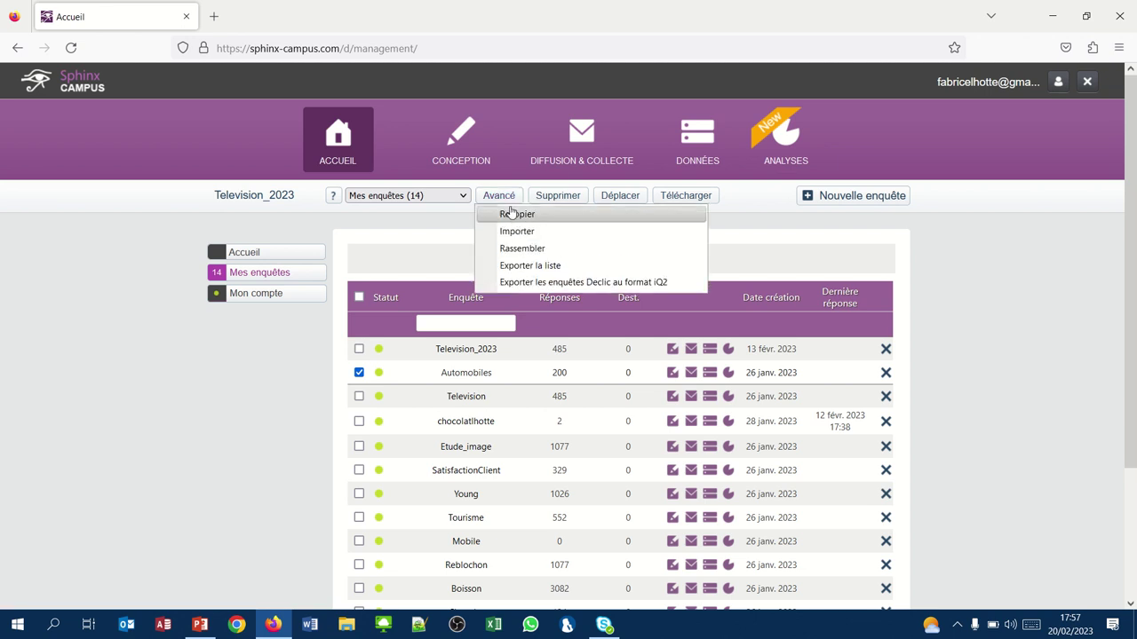
{"action": "left_click", "coordinate": [514, 214]}
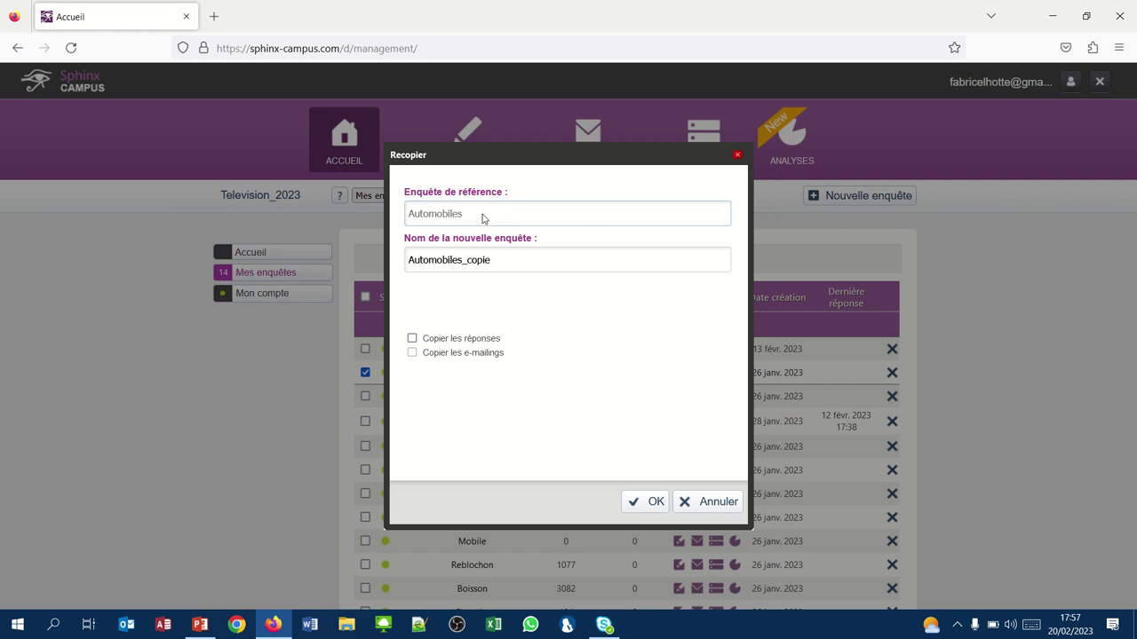
Step: Name the new survey Automobiles2023, include the responses in the copy, and create it
{"action": "left_click", "coordinate": [461, 266]}
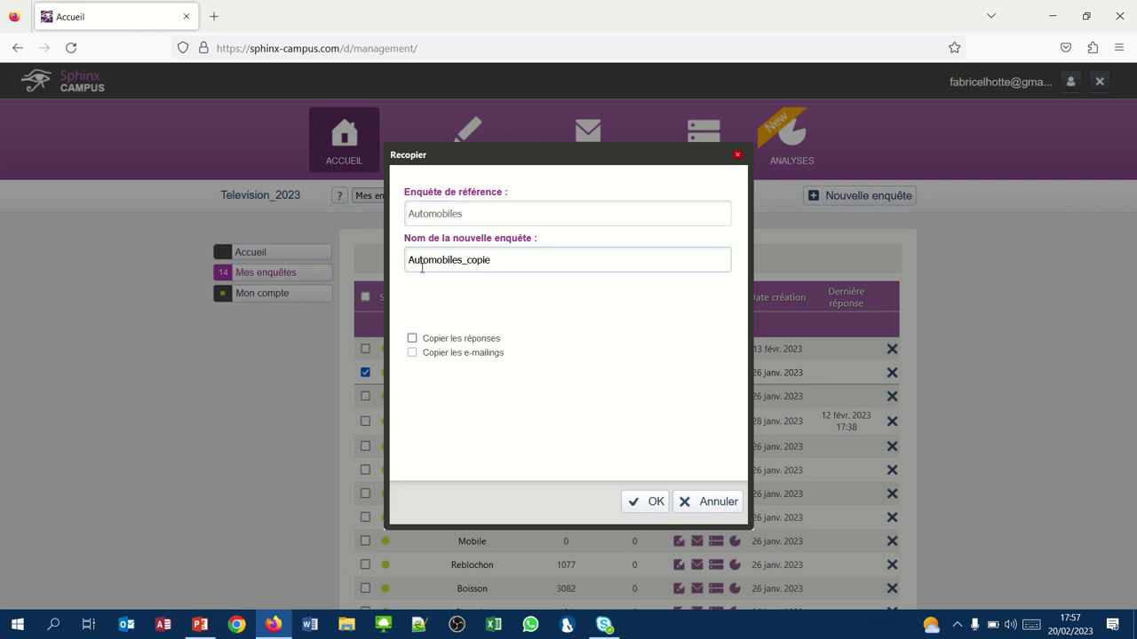
{"action": "left_click", "coordinate": [496, 260]}
{"action": "key", "text": "BackSpace"}
{"action": "key", "text": "BackSpace"}
{"action": "key", "text": "BackSpace"}
{"action": "key", "text": "BackSpace"}
{"action": "key", "text": "BackSpace"}
{"action": "key", "text": "BackSpace"}
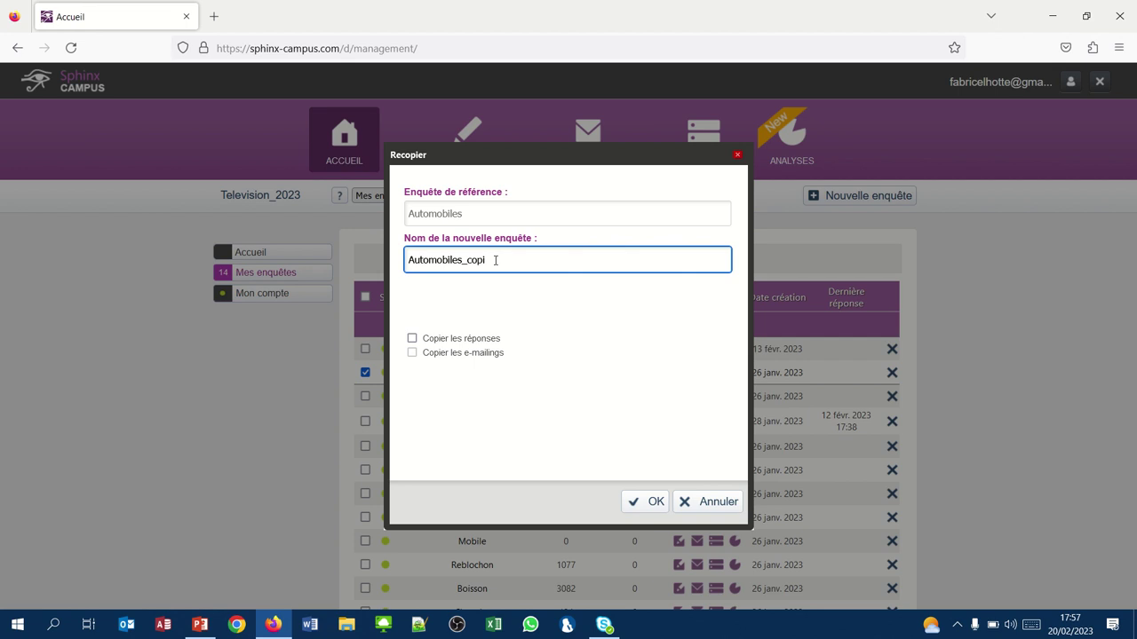
{"action": "type", "text": "2023"}
{"action": "left_click", "coordinate": [412, 338]}
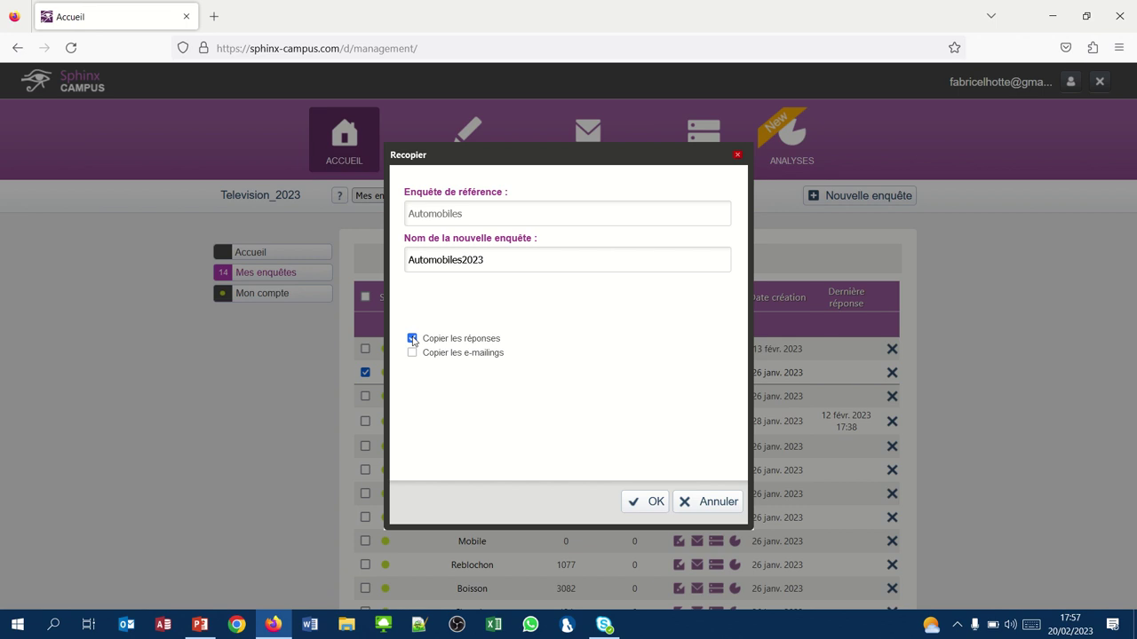
{"action": "left_click", "coordinate": [656, 503]}
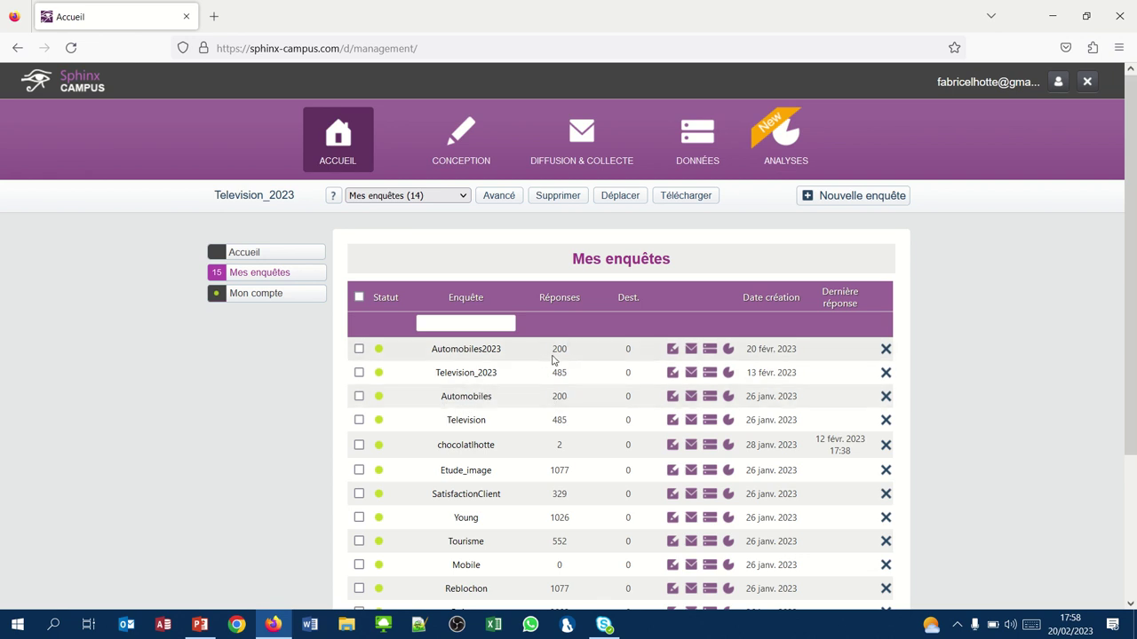
Step: Open the analyses of the Automobiles2023 survey and start a new view from the blank template (Vue vierge)
{"action": "left_click", "coordinate": [473, 350]}
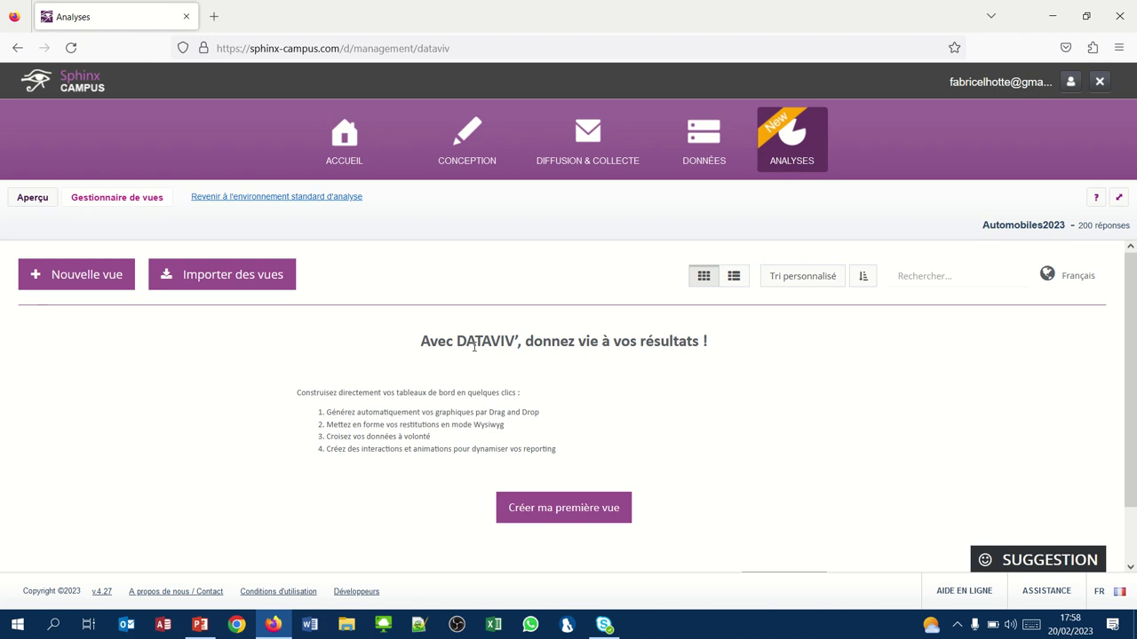
{"action": "left_click", "coordinate": [78, 282]}
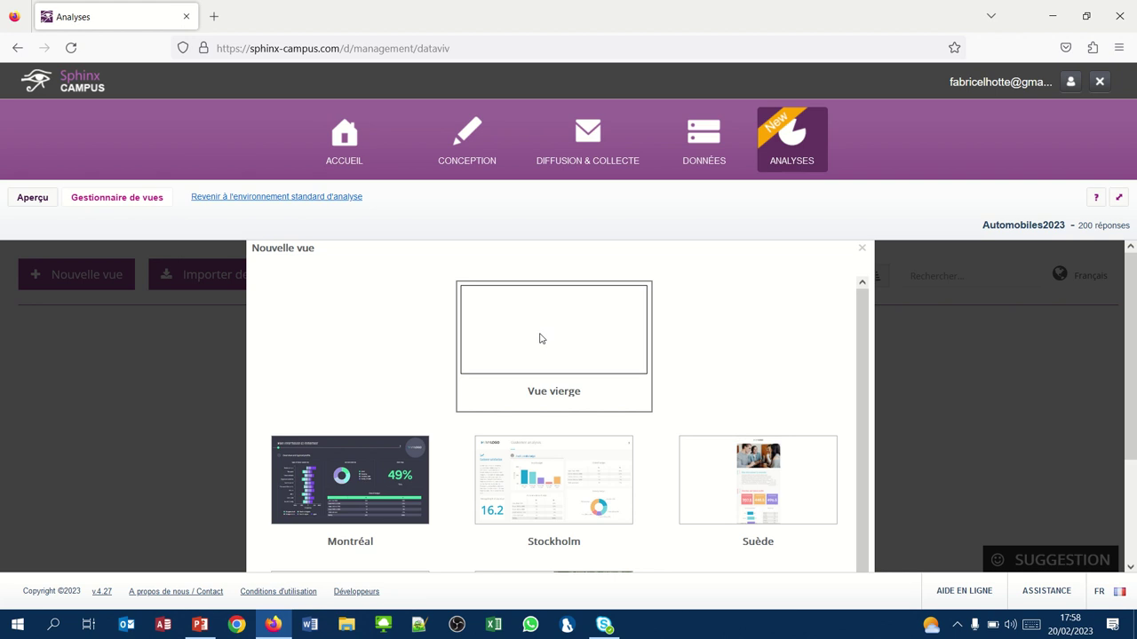
{"action": "scroll", "coordinate": [541, 339], "scroll_direction": "down", "scroll_amount": 1}
{"action": "scroll", "coordinate": [540, 333], "scroll_direction": "down", "scroll_amount": 3}
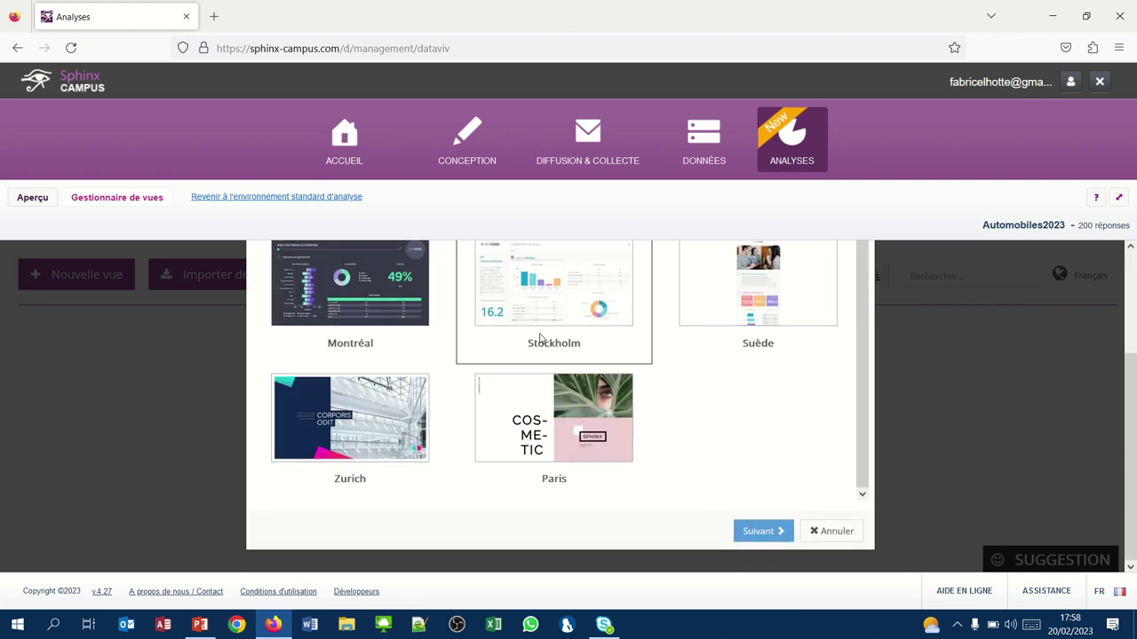
{"action": "left_click", "coordinate": [779, 538]}
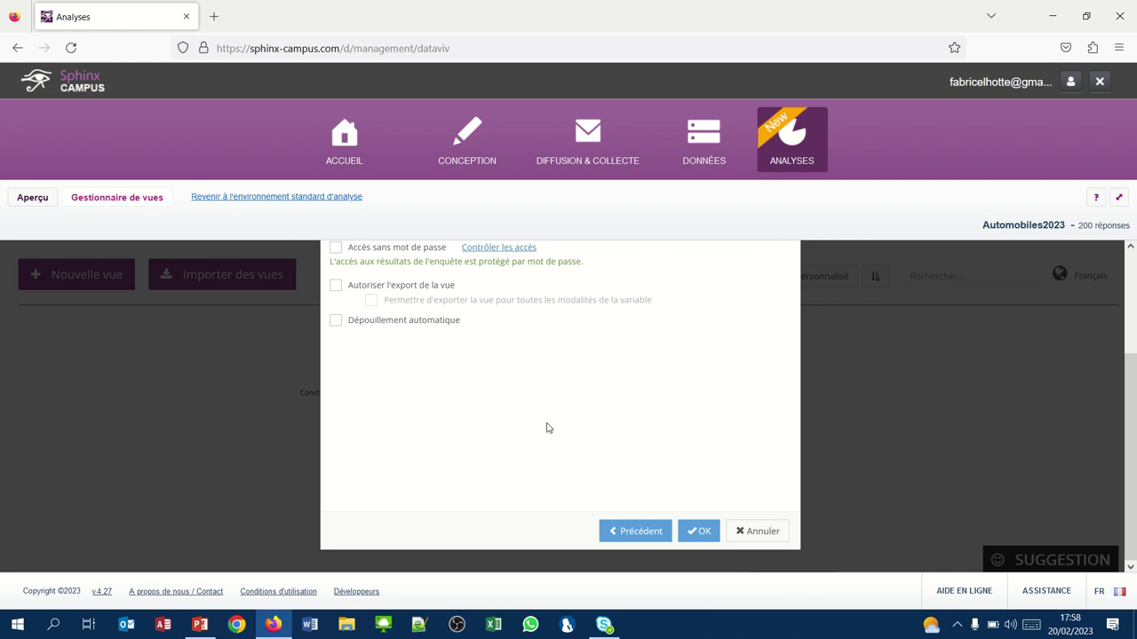
Step: Name the new view "Analyses Univariées" and create it with the default access and export options
{"action": "scroll", "coordinate": [547, 428], "scroll_direction": "up", "scroll_amount": 3}
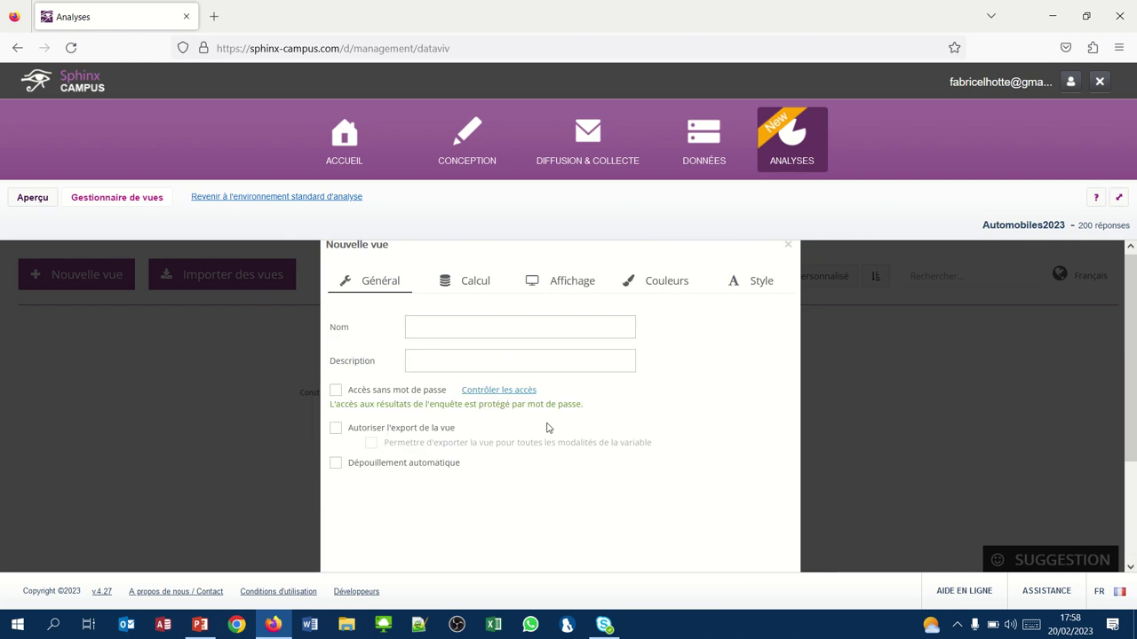
{"action": "left_click", "coordinate": [446, 325]}
{"action": "type", "text": "Analyses Univariées"}
{"action": "scroll", "coordinate": [626, 526], "scroll_direction": "down", "scroll_amount": 2}
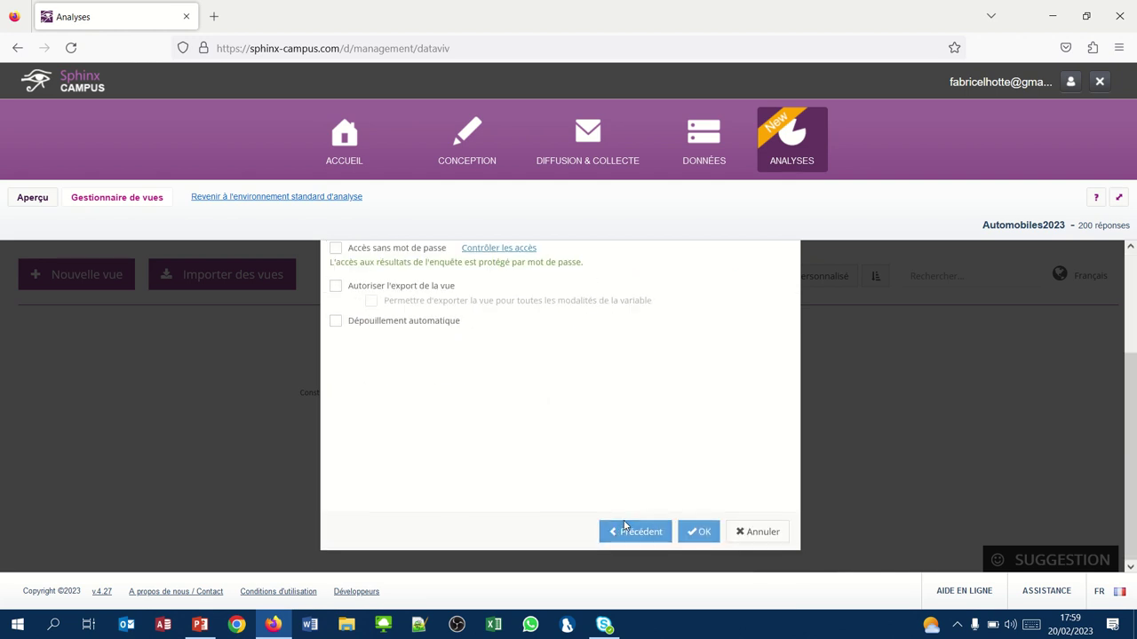
{"action": "left_click", "coordinate": [704, 532]}
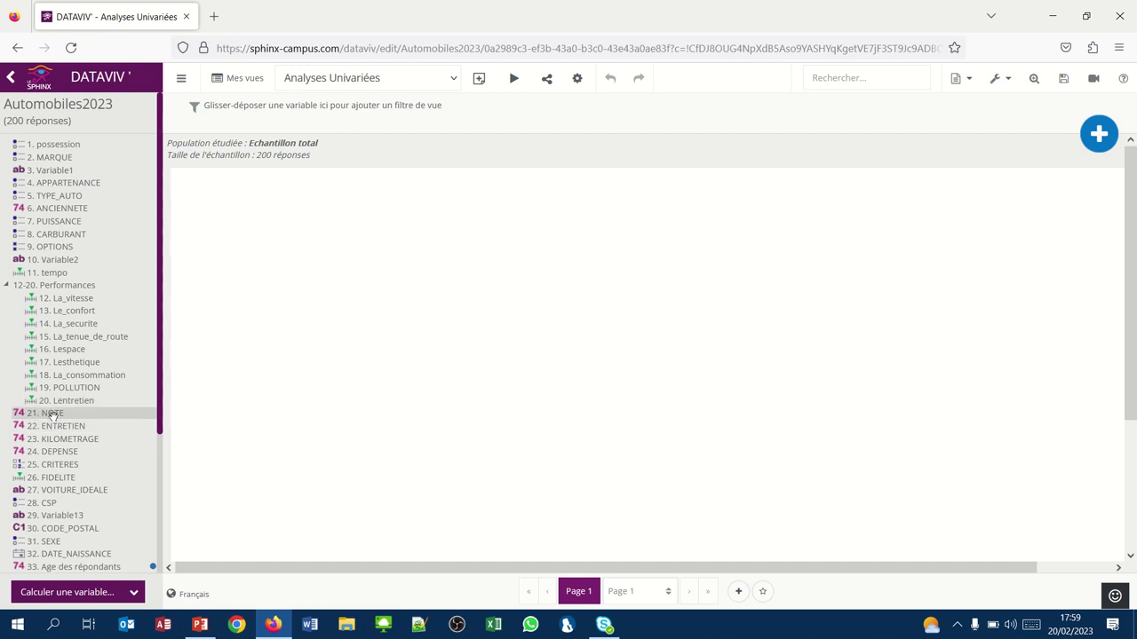
Step: Open the Automobiles2023 questionnaire and examine its questions from the introduction page through to the thank-you page
{"action": "mouse_move", "coordinate": [11, 77]}
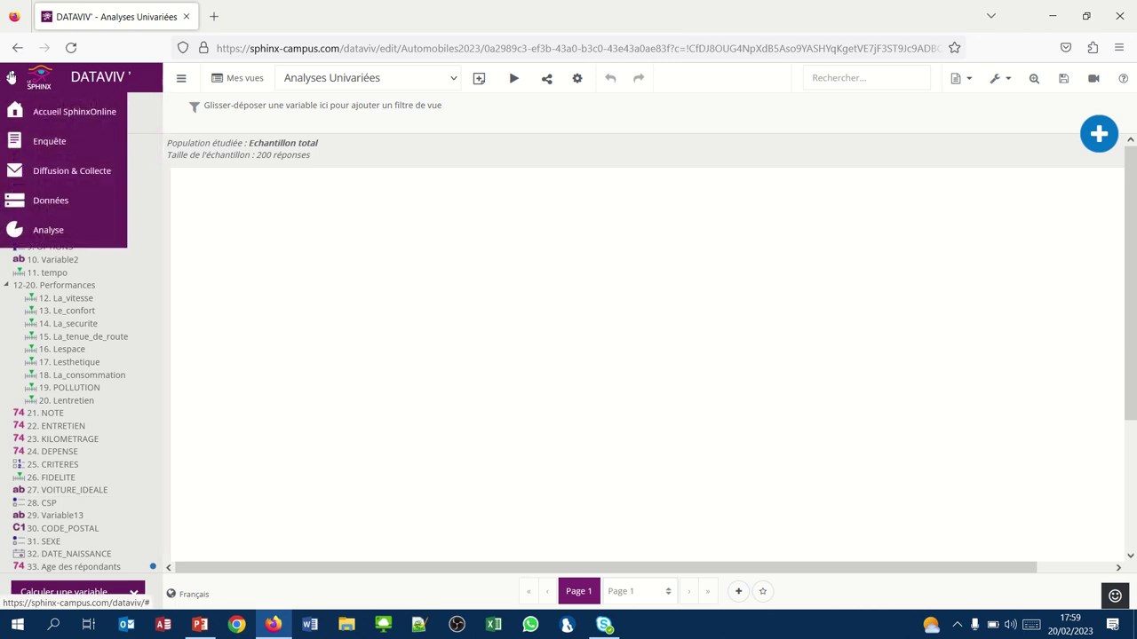
{"action": "left_click", "coordinate": [52, 143]}
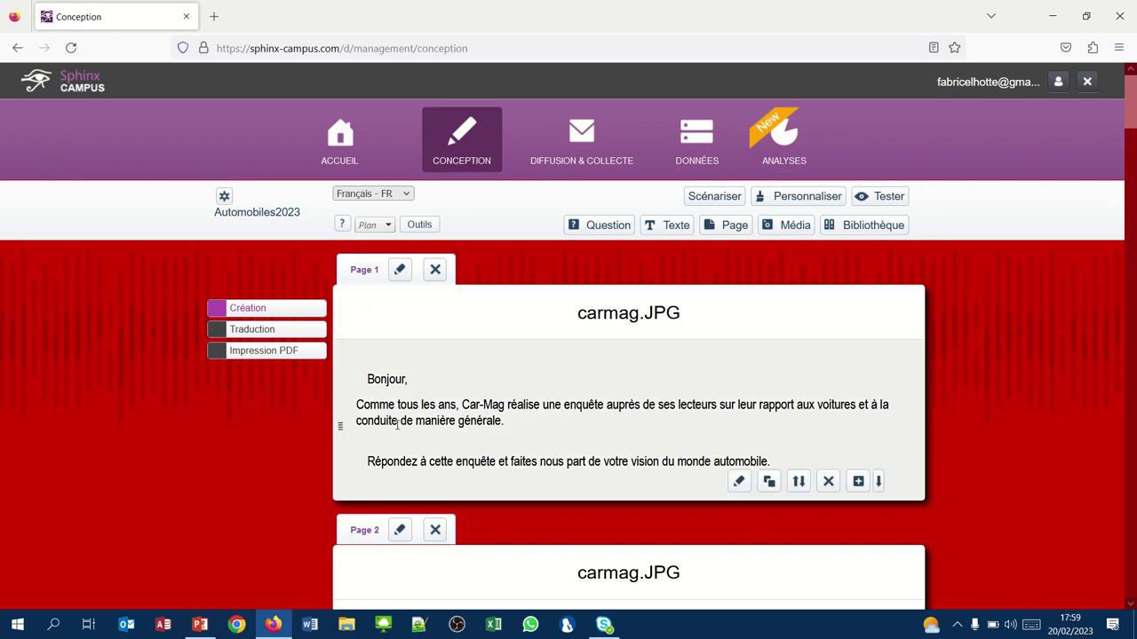
{"action": "scroll", "coordinate": [238, 440], "scroll_direction": "down", "scroll_amount": 5}
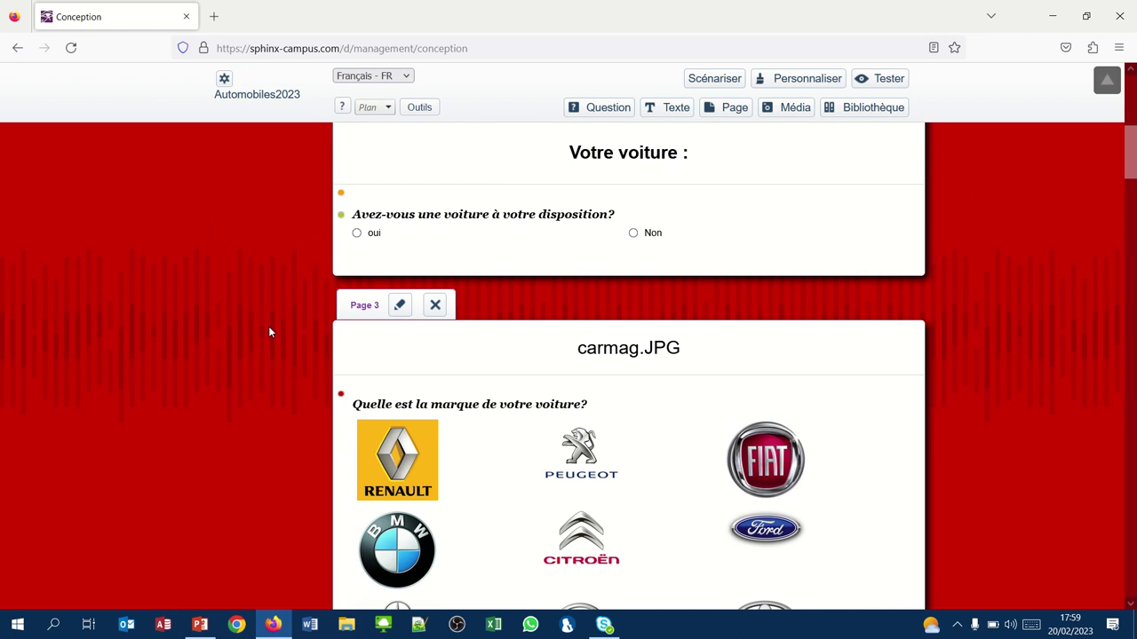
{"action": "mouse_move", "coordinate": [505, 203]}
{"action": "scroll", "coordinate": [313, 486], "scroll_direction": "down", "scroll_amount": 2}
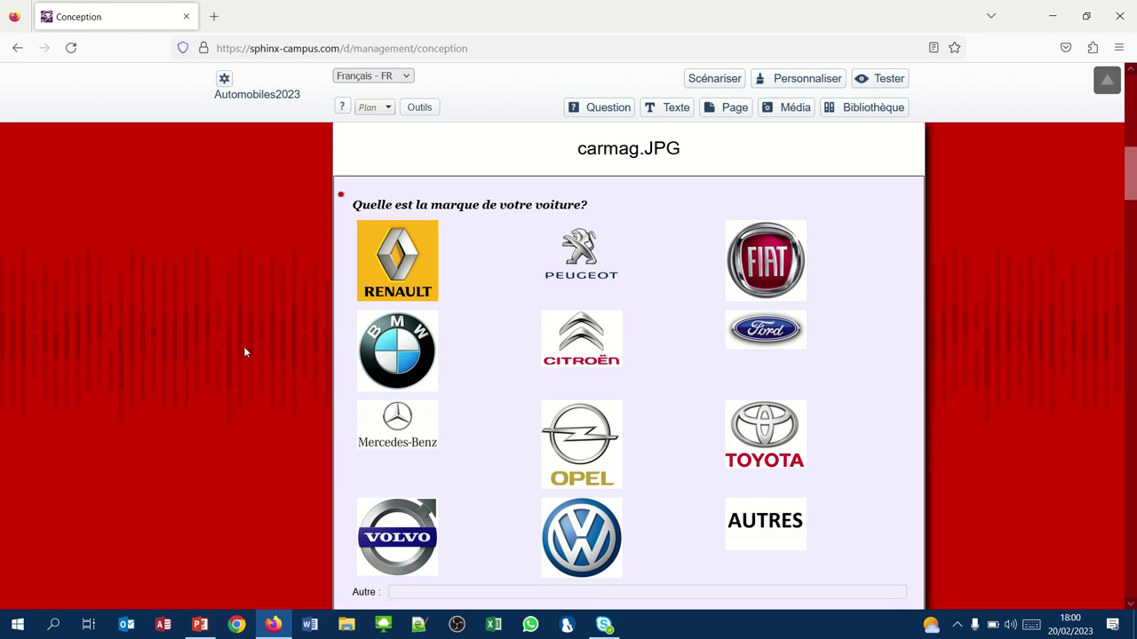
{"action": "scroll", "coordinate": [259, 391], "scroll_direction": "down", "scroll_amount": 3}
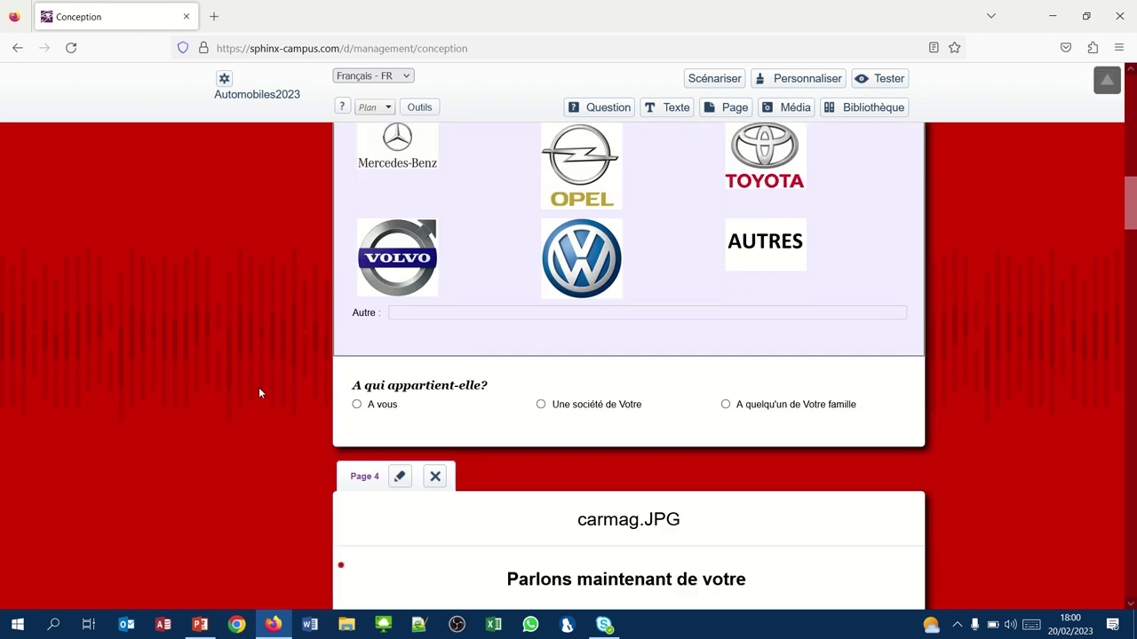
{"action": "scroll", "coordinate": [260, 392], "scroll_direction": "down", "scroll_amount": 2}
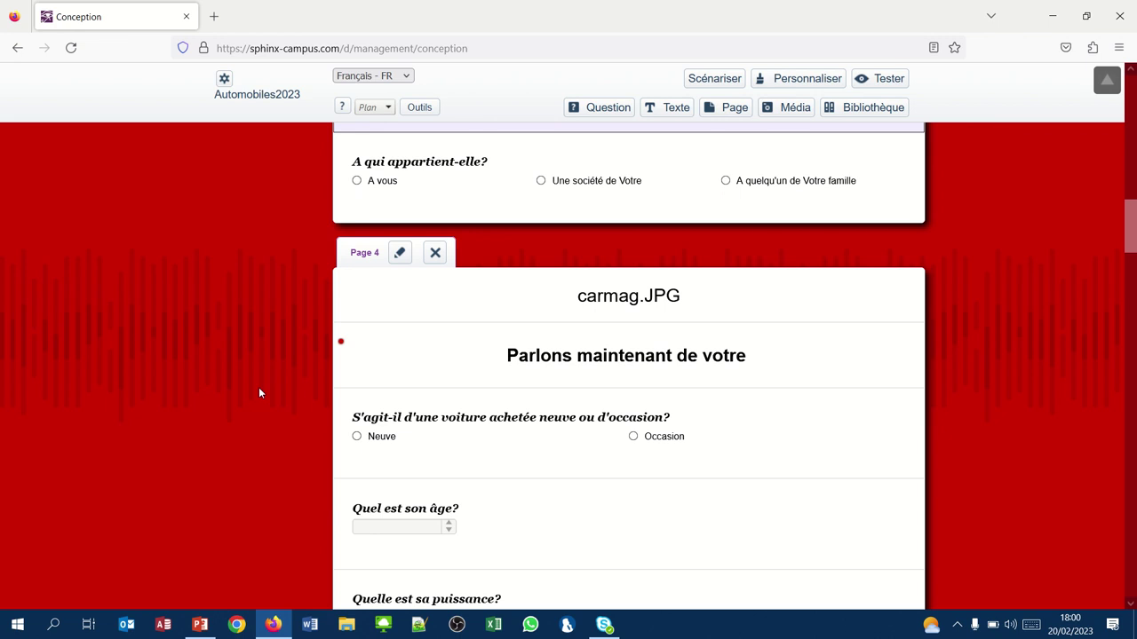
{"action": "scroll", "coordinate": [259, 392], "scroll_direction": "down", "scroll_amount": 2}
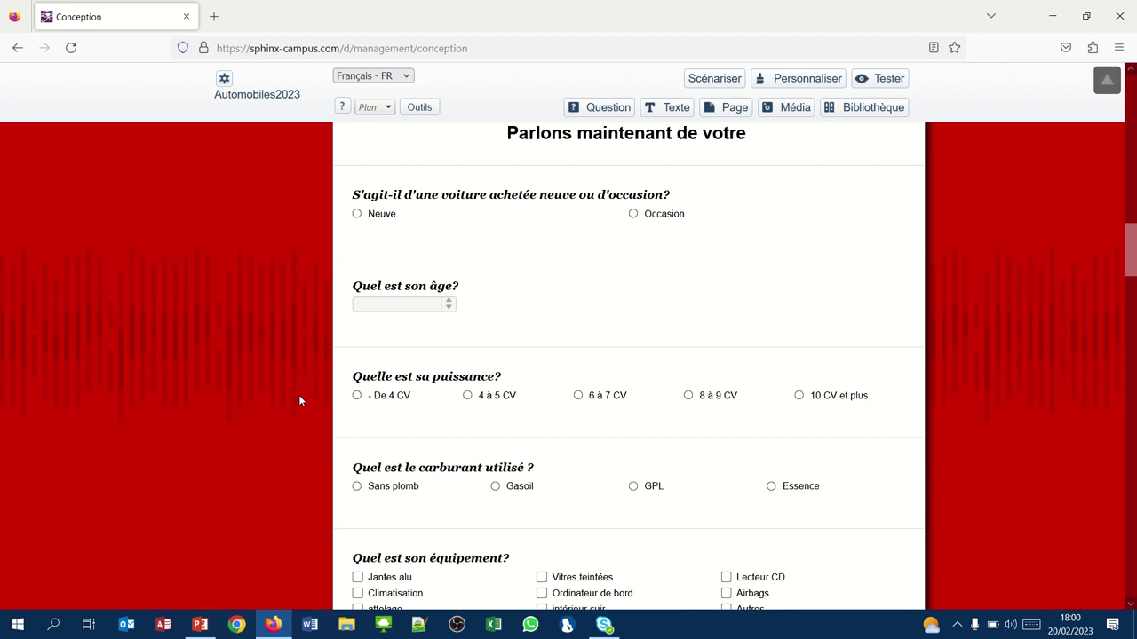
{"action": "scroll", "coordinate": [300, 400], "scroll_direction": "down", "scroll_amount": 4}
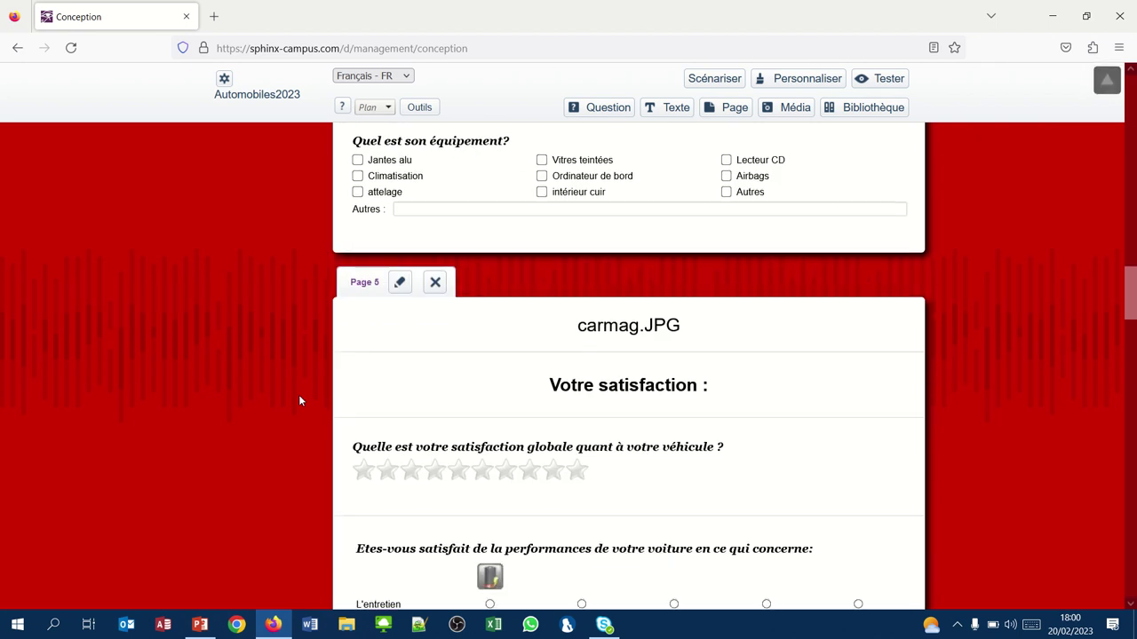
{"action": "scroll", "coordinate": [300, 401], "scroll_direction": "down", "scroll_amount": 2}
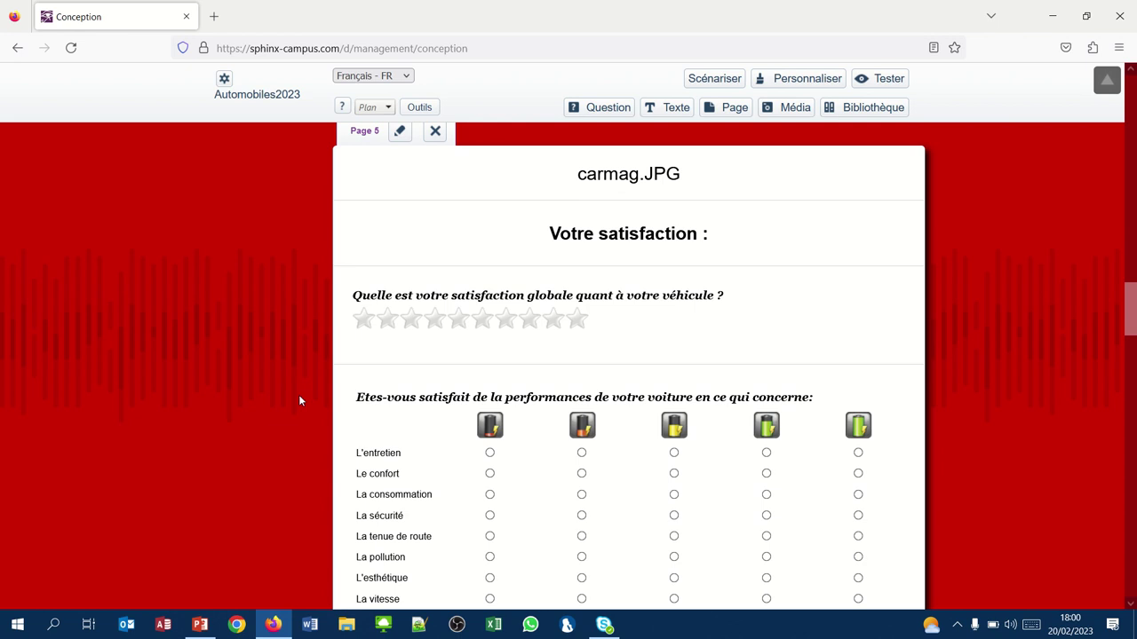
{"action": "scroll", "coordinate": [299, 401], "scroll_direction": "down", "scroll_amount": 4}
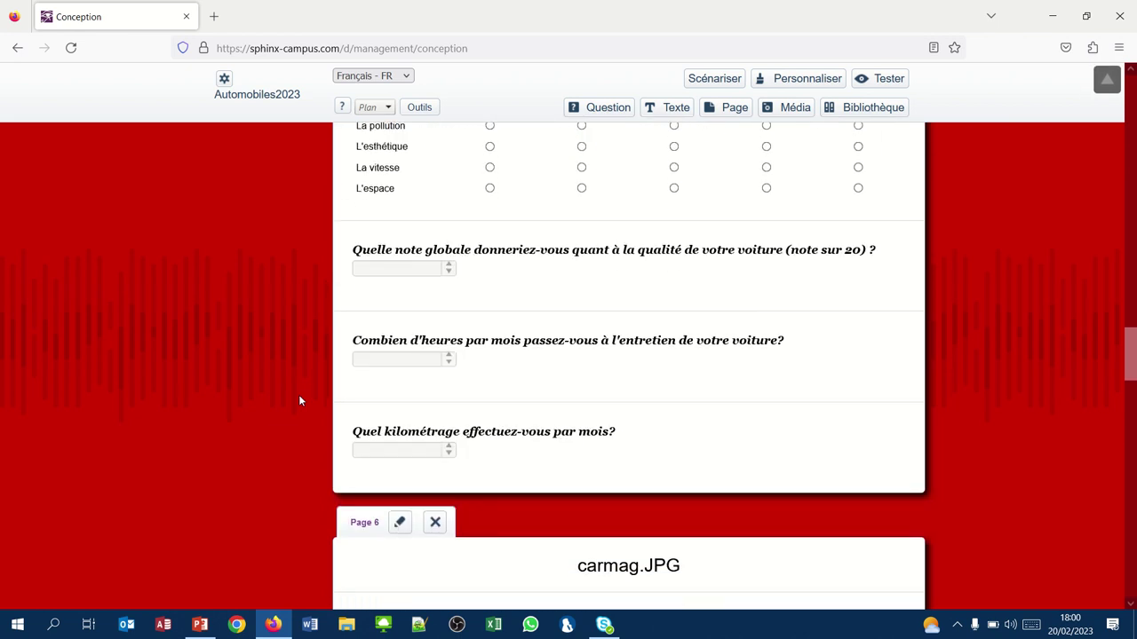
{"action": "scroll", "coordinate": [299, 400], "scroll_direction": "down", "scroll_amount": 4}
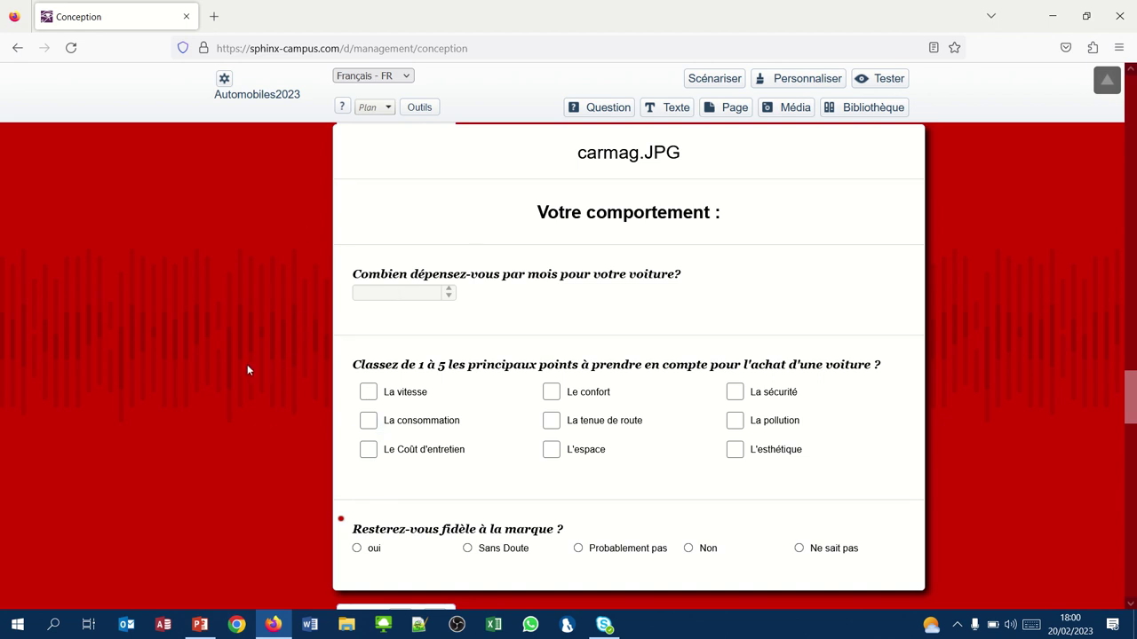
{"action": "scroll", "coordinate": [247, 364], "scroll_direction": "down", "scroll_amount": 5}
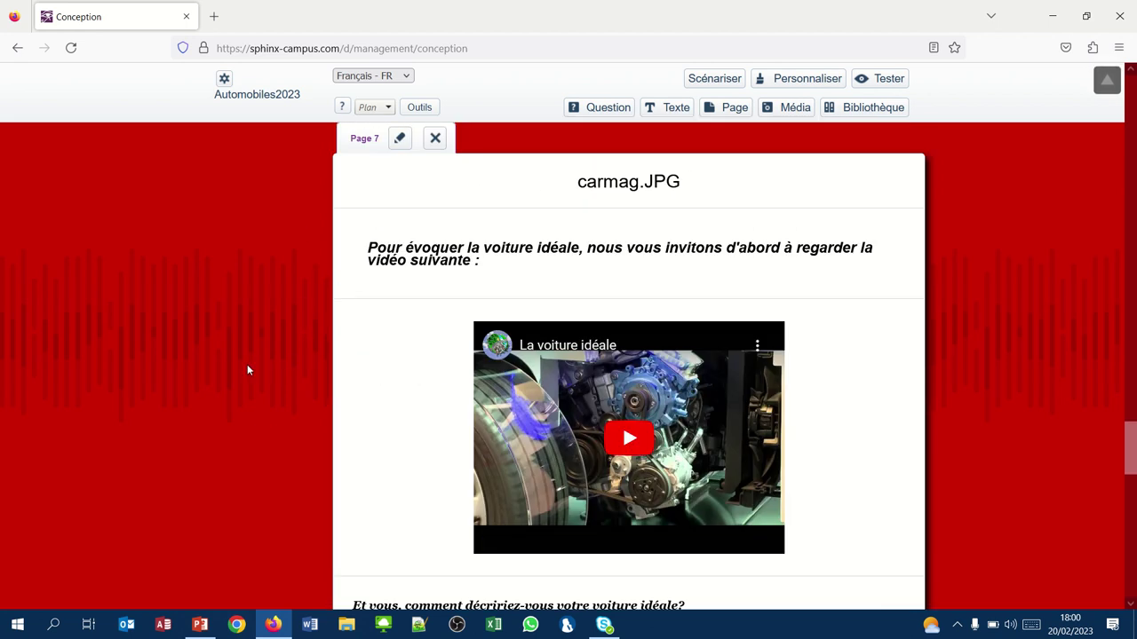
{"action": "scroll", "coordinate": [246, 370], "scroll_direction": "down", "scroll_amount": 1}
{"action": "scroll", "coordinate": [247, 370], "scroll_direction": "down", "scroll_amount": 3}
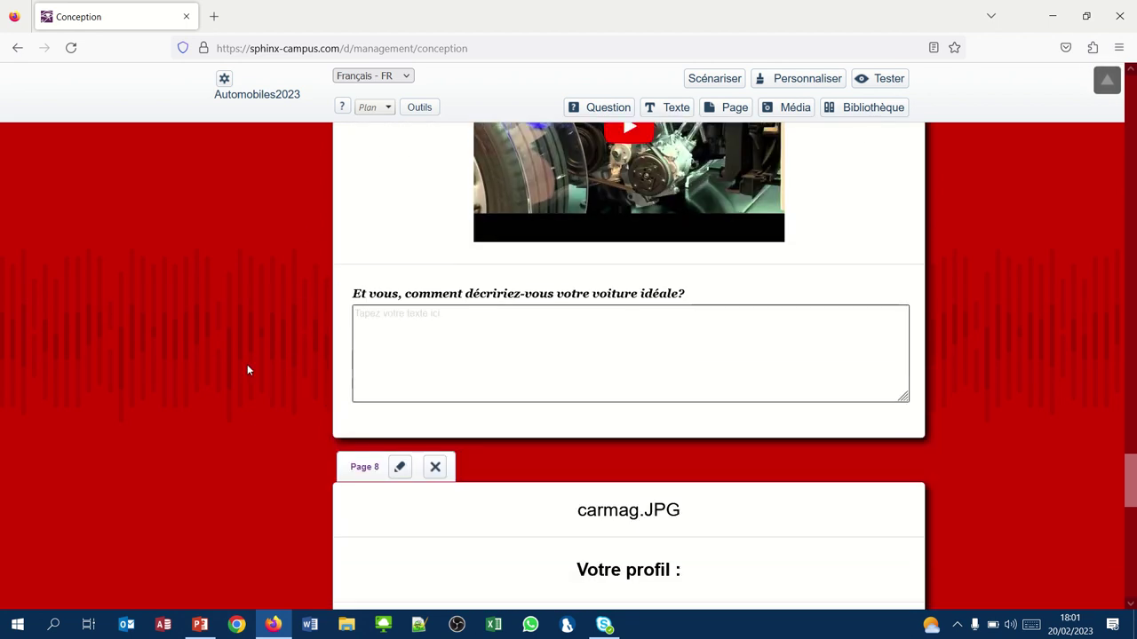
{"action": "scroll", "coordinate": [248, 370], "scroll_direction": "down", "scroll_amount": 4}
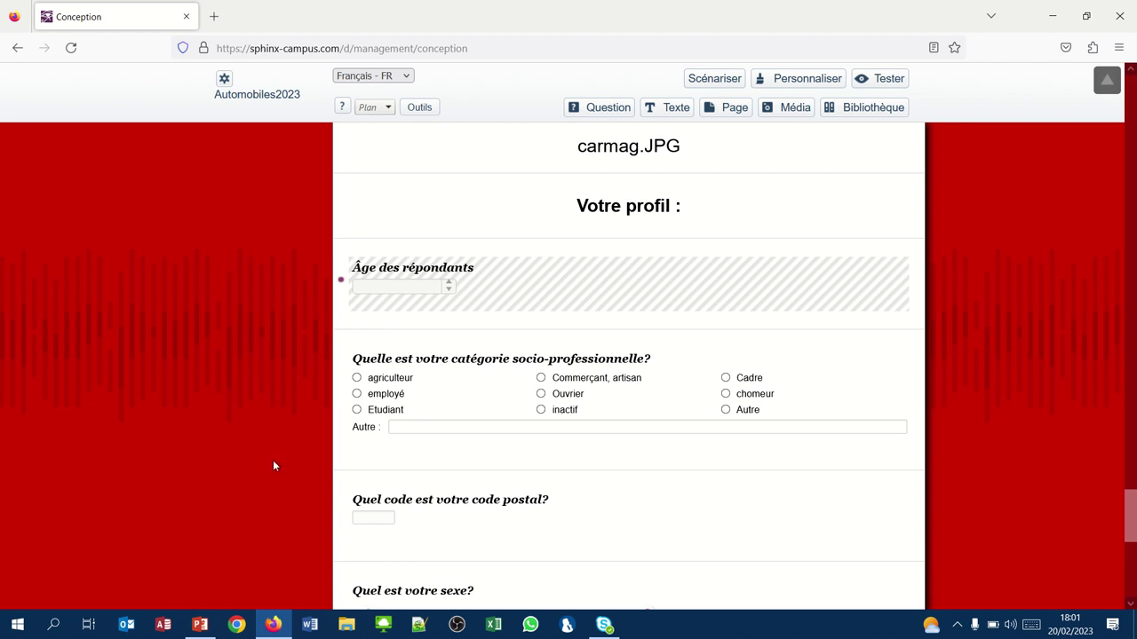
{"action": "scroll", "coordinate": [300, 552], "scroll_direction": "down", "scroll_amount": 3}
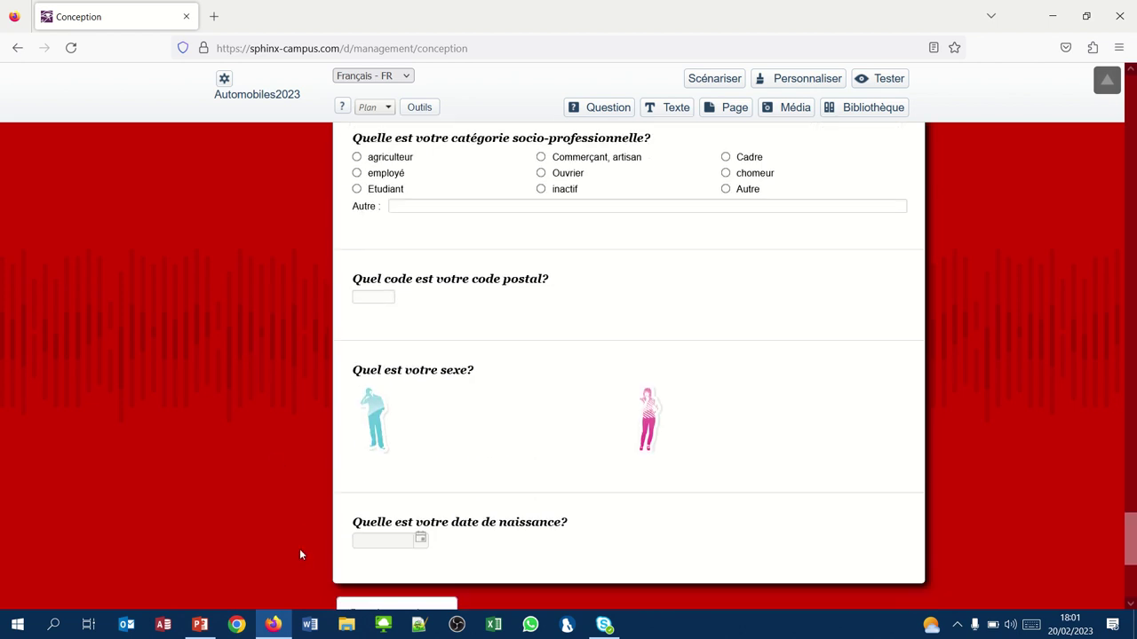
{"action": "scroll", "coordinate": [300, 555], "scroll_direction": "down", "scroll_amount": 4}
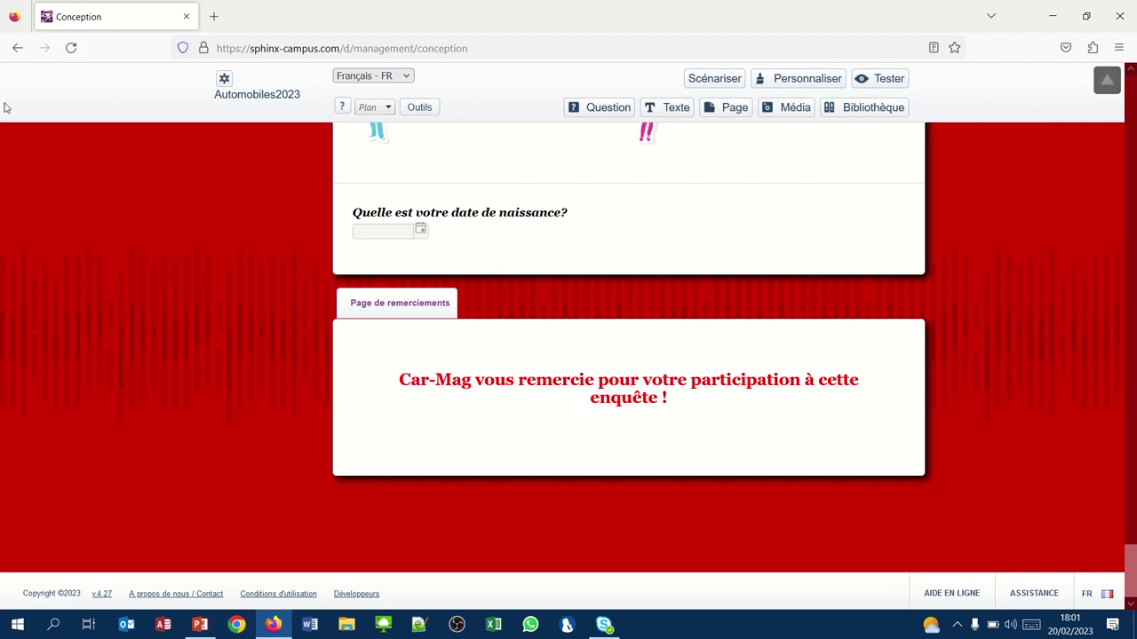
{"action": "scroll", "coordinate": [91, 95], "scroll_direction": "up", "scroll_amount": 15}
{"action": "scroll", "coordinate": [90, 95], "scroll_direction": "up", "scroll_amount": 10}
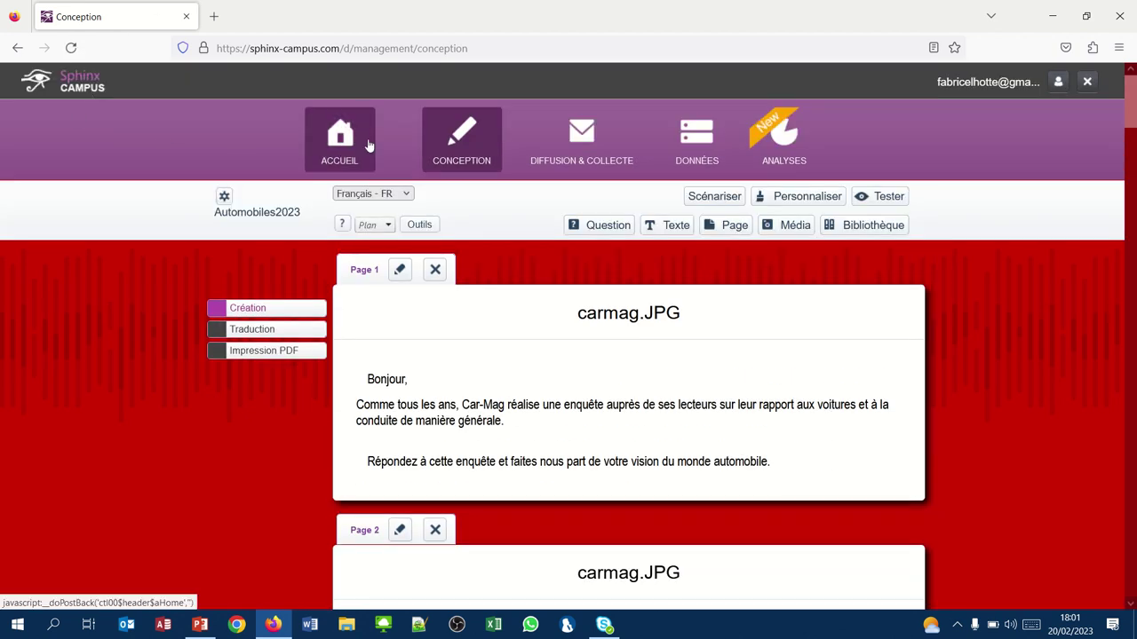
Step: Reopen the Analyses Univariées view and place the NOTE variable on its empty first page
{"action": "left_click", "coordinate": [787, 151]}
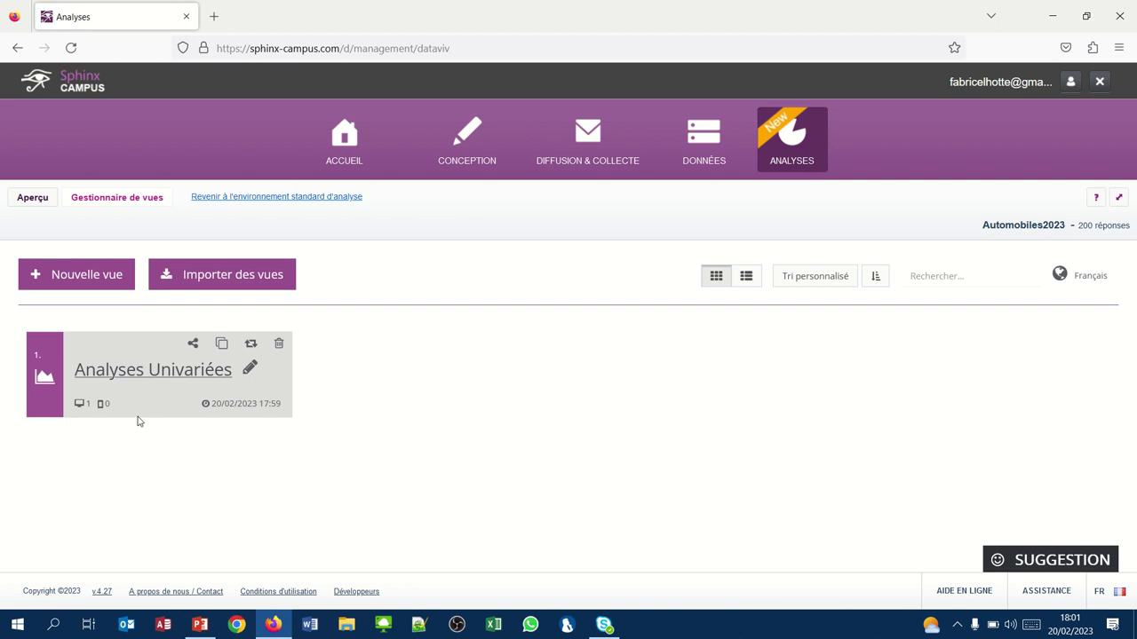
{"action": "left_click", "coordinate": [139, 377]}
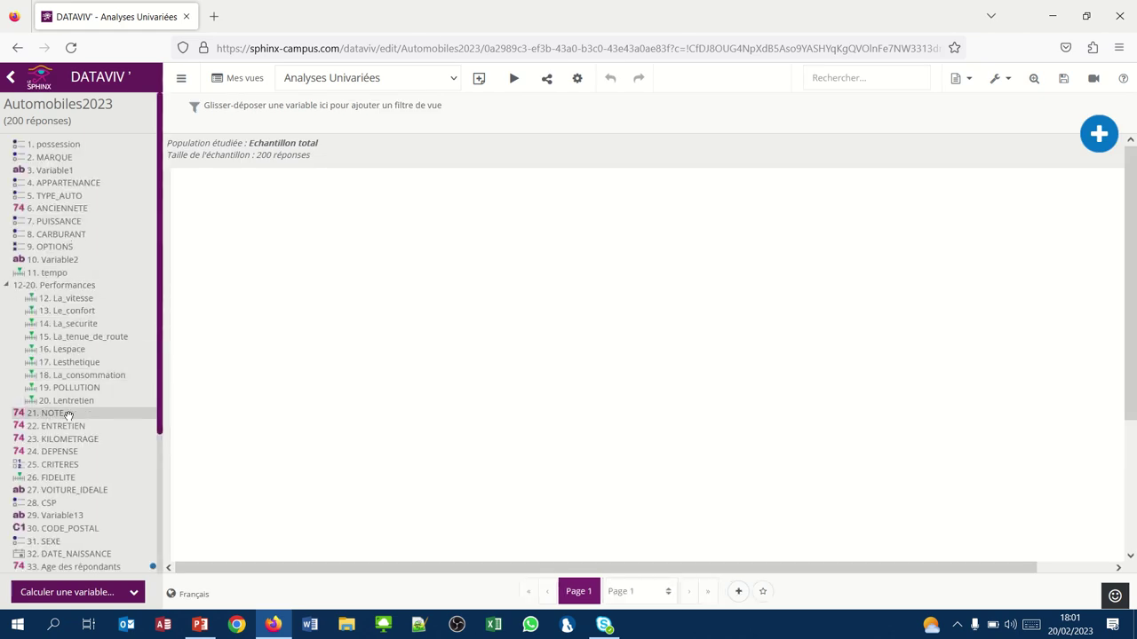
{"action": "left_click_drag", "start_coordinate": [69, 415], "coordinate": [391, 365]}
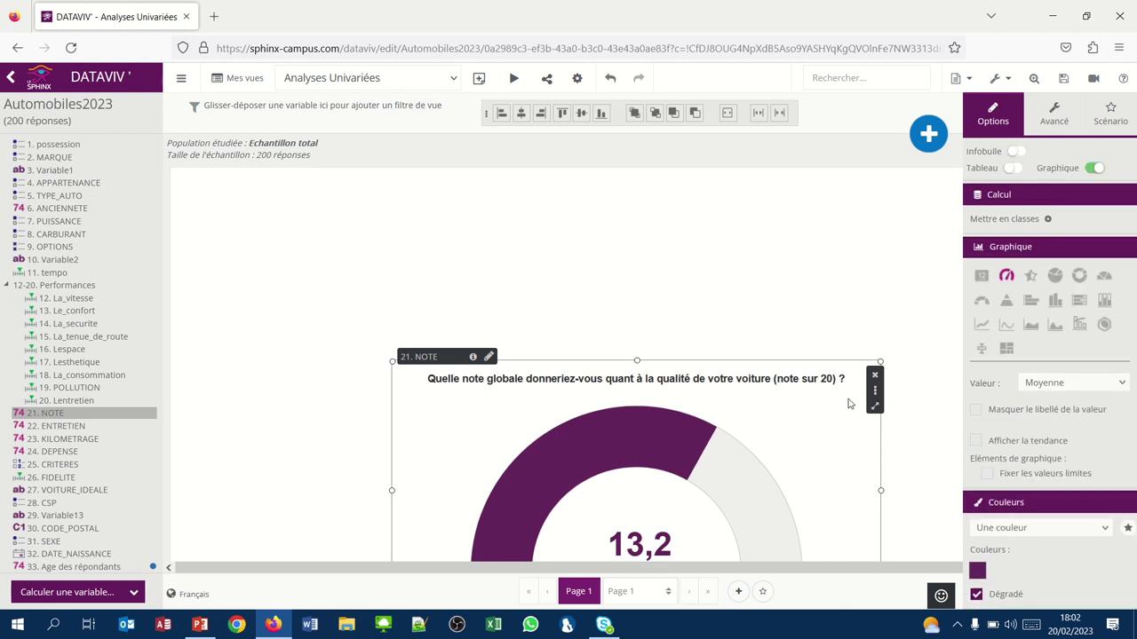
Step: Move the NOTE analysis higher on the page and display its table beside the gauge, widening the frame to fit all table columns
{"action": "left_click_drag", "start_coordinate": [848, 403], "coordinate": [796, 306]}
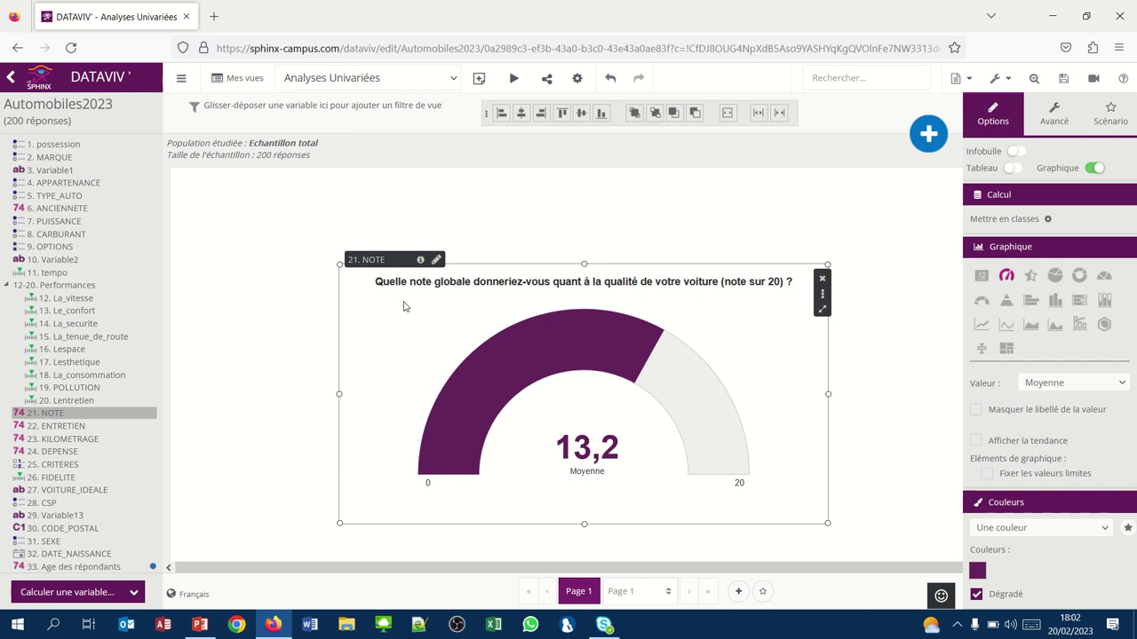
{"action": "mouse_move", "coordinate": [471, 4]}
{"action": "left_click", "coordinate": [1013, 169]}
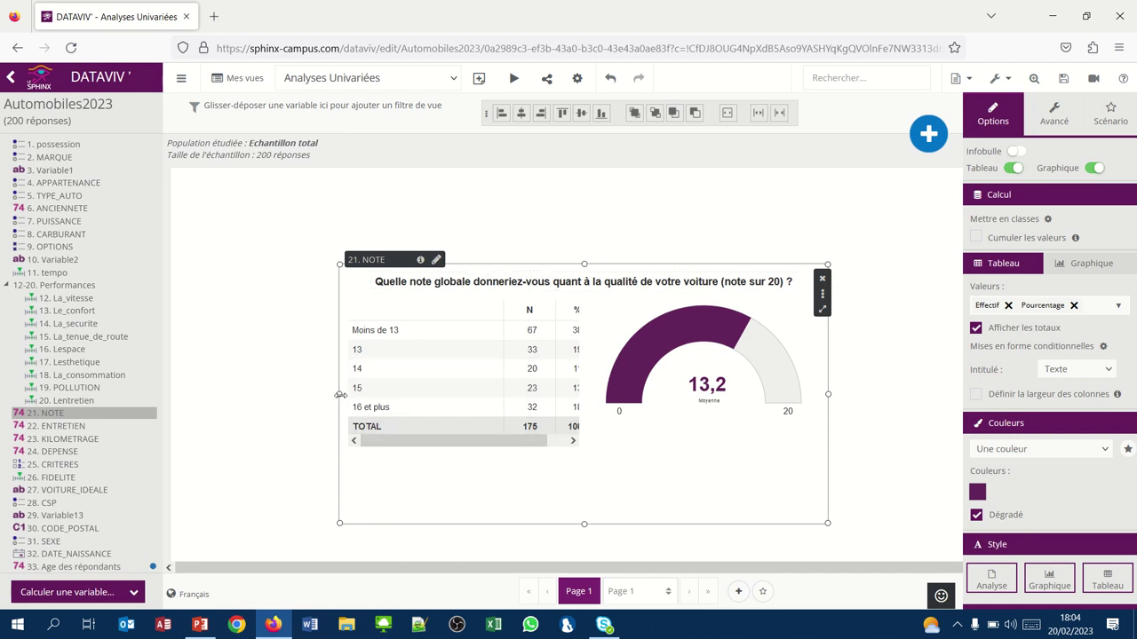
{"action": "left_click_drag", "start_coordinate": [340, 395], "coordinate": [275, 402]}
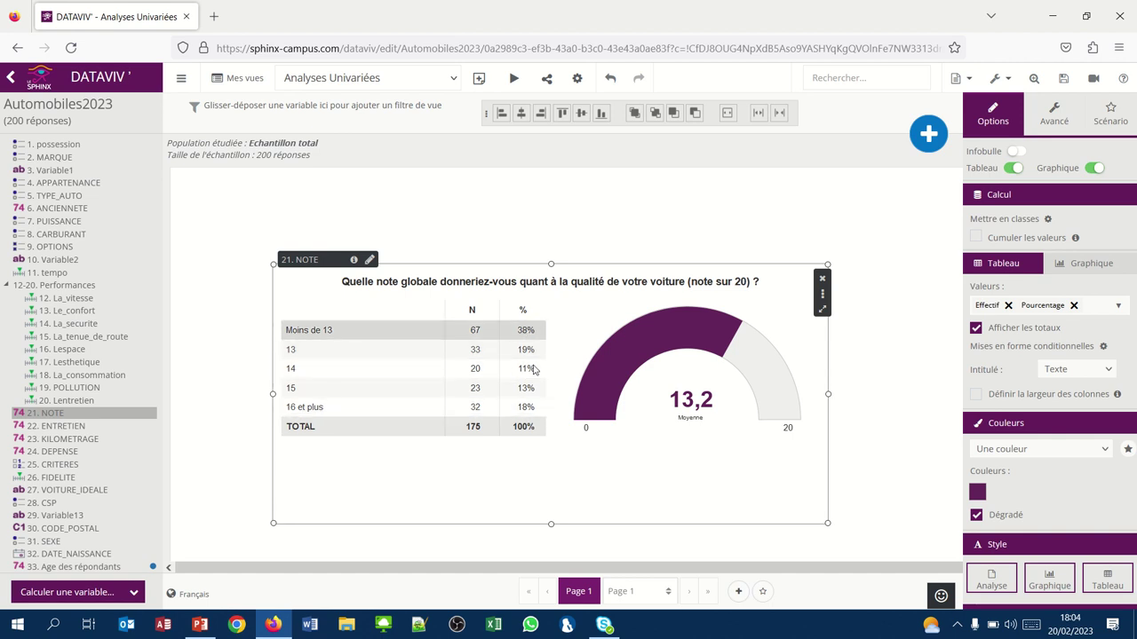
{"action": "left_click", "coordinate": [468, 340]}
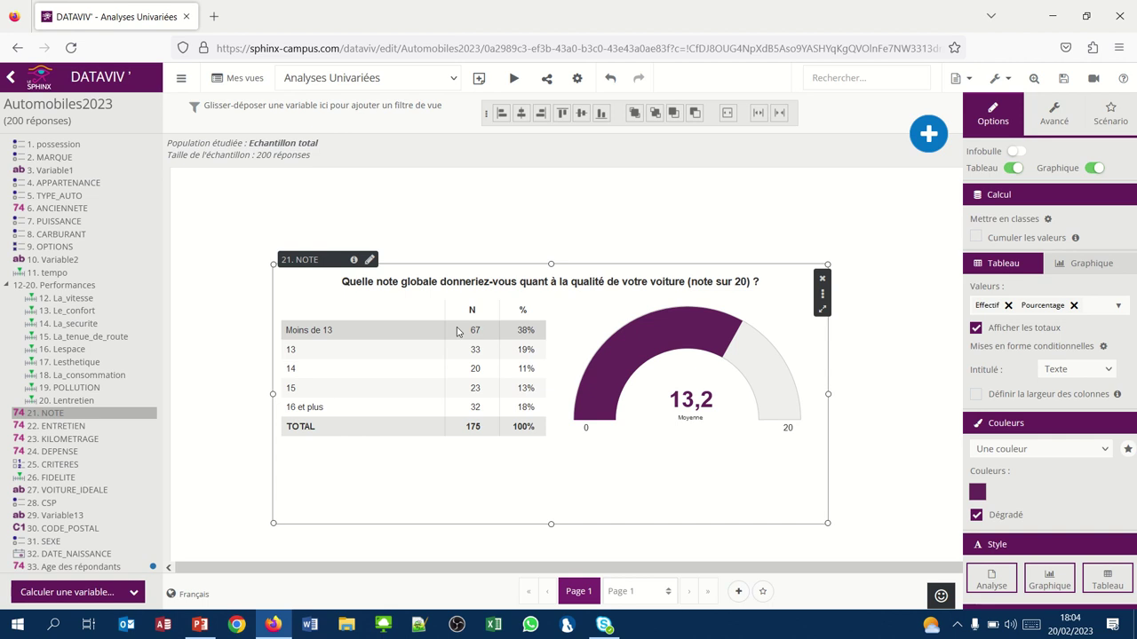
Step: Group the NOTE values into custom classes (personnalisées) with the limits 7;12;14;16
{"action": "left_click", "coordinate": [1047, 220]}
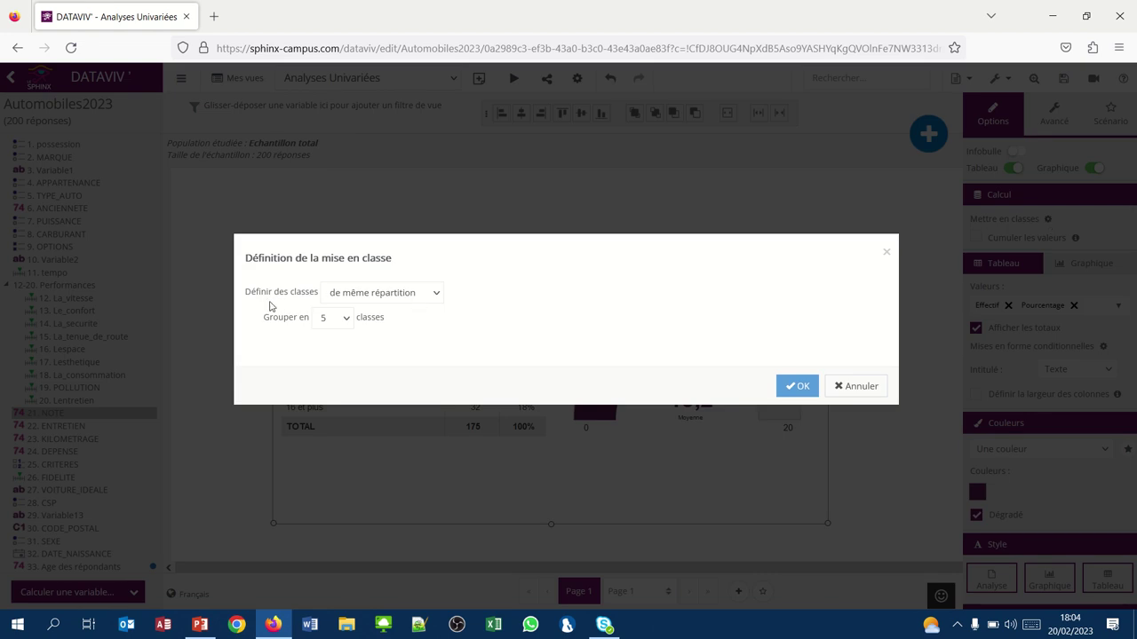
{"action": "left_click", "coordinate": [436, 296]}
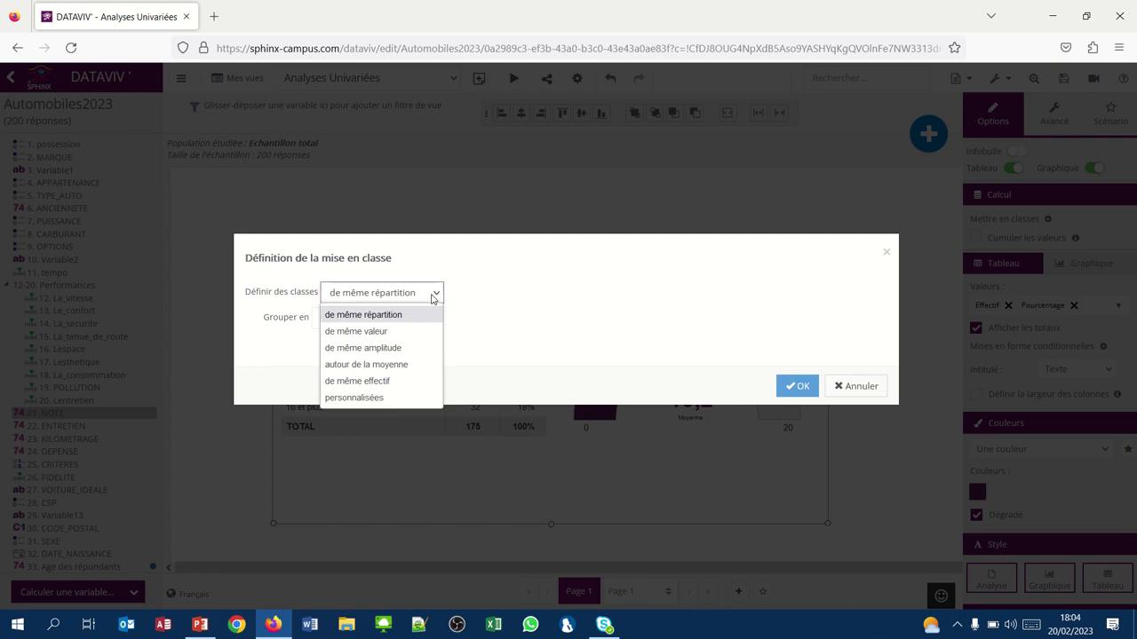
{"action": "left_click", "coordinate": [373, 399]}
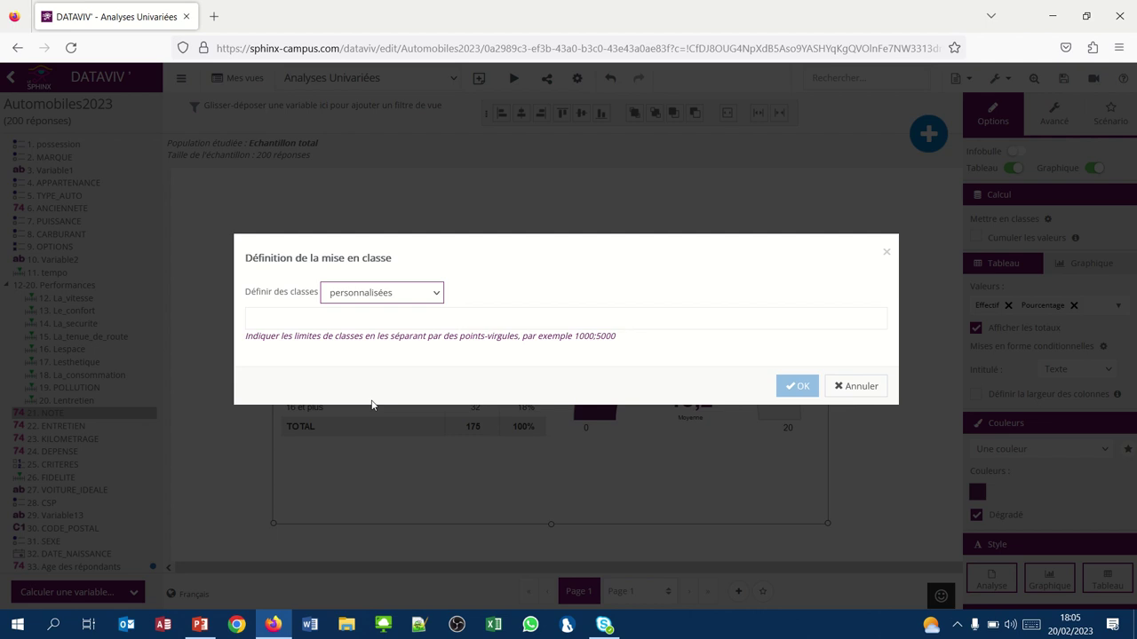
{"action": "left_click", "coordinate": [255, 317]}
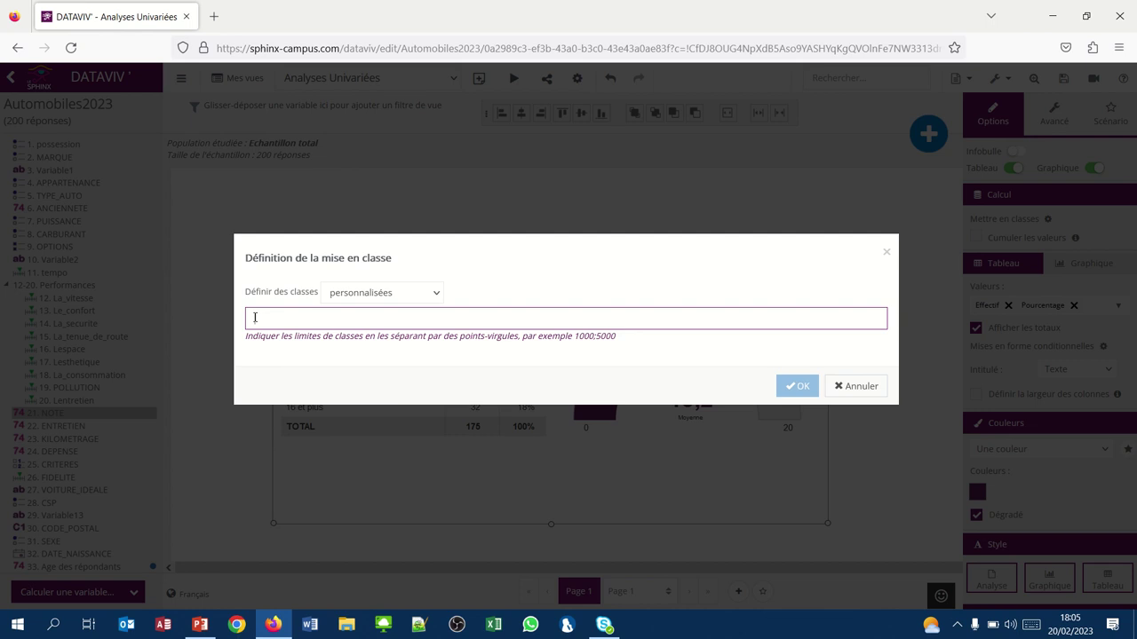
{"action": "type", "text": "12;14"}
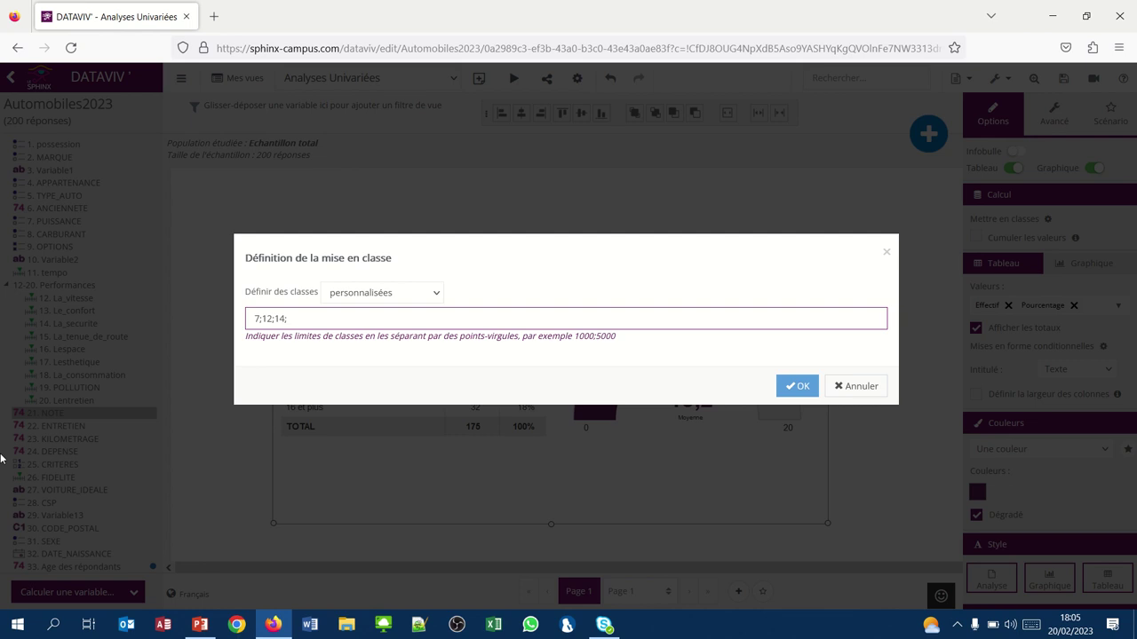
{"action": "type", "text": "16"}
{"action": "left_click", "coordinate": [803, 388]}
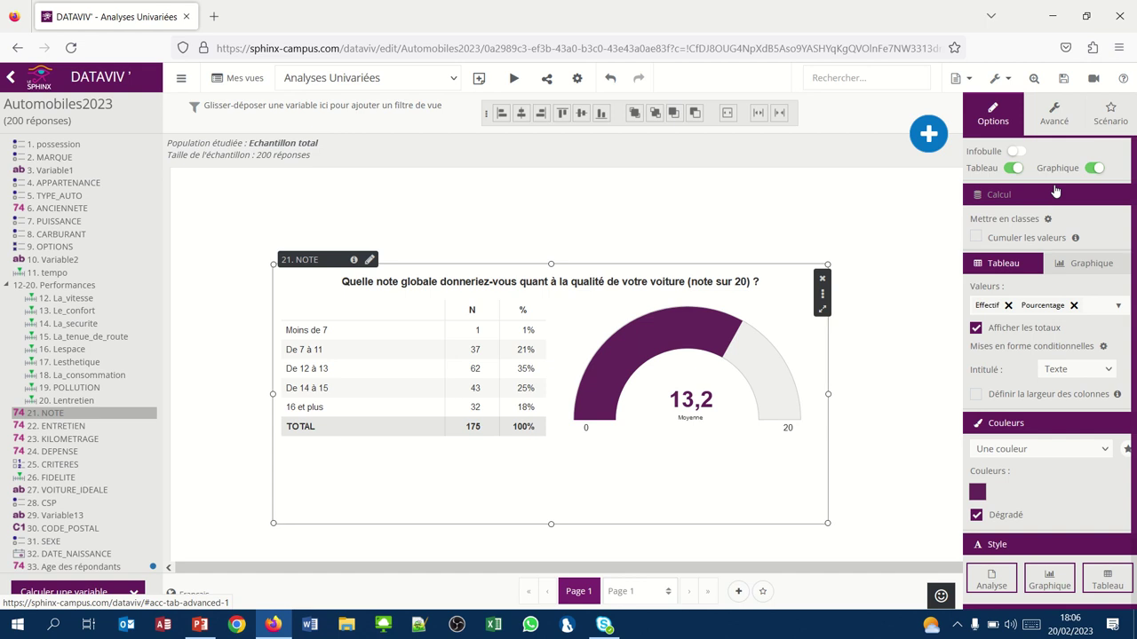
Step: Replace the NOTE gauge with a smoothed curve chart and inspect the values of its individual classes
{"action": "left_click", "coordinate": [1077, 265]}
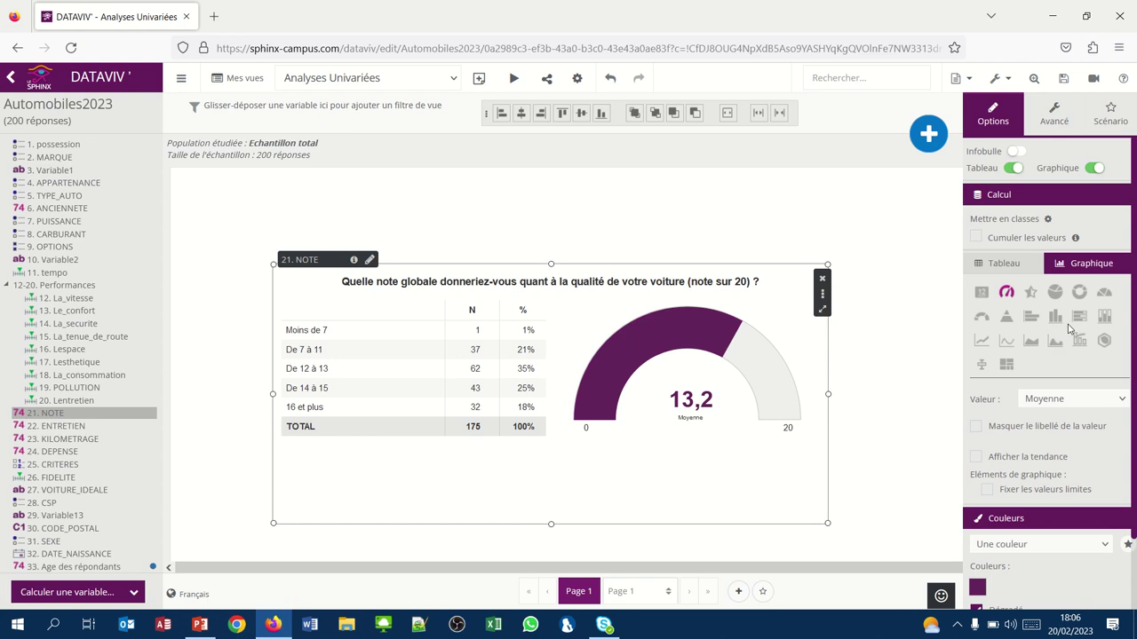
{"action": "left_click", "coordinate": [1006, 343]}
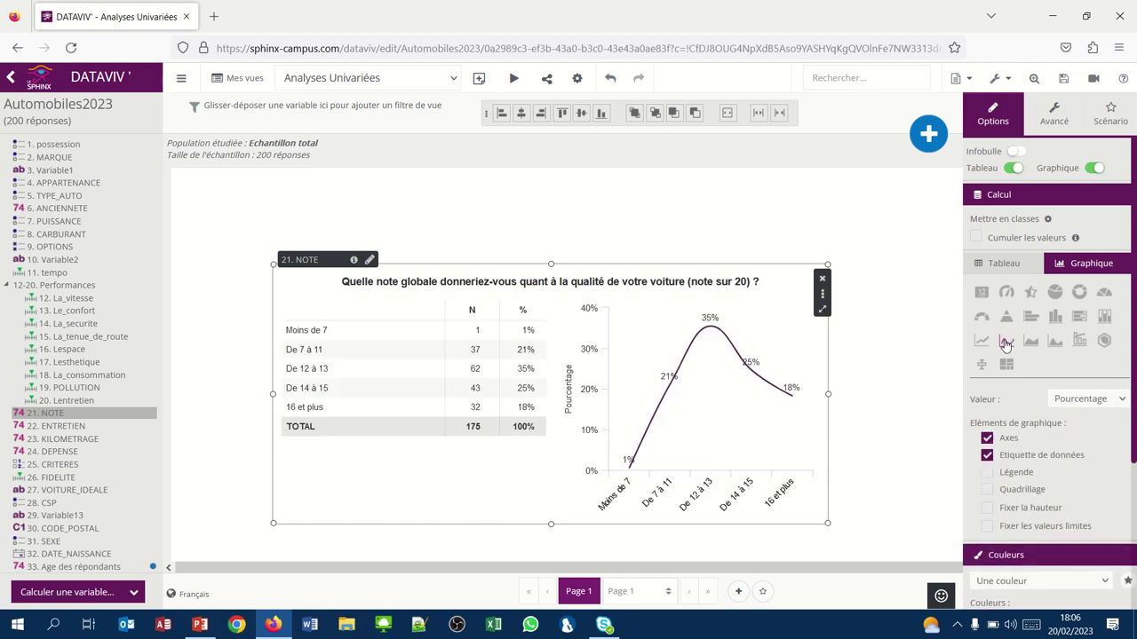
{"action": "mouse_move", "coordinate": [750, 387]}
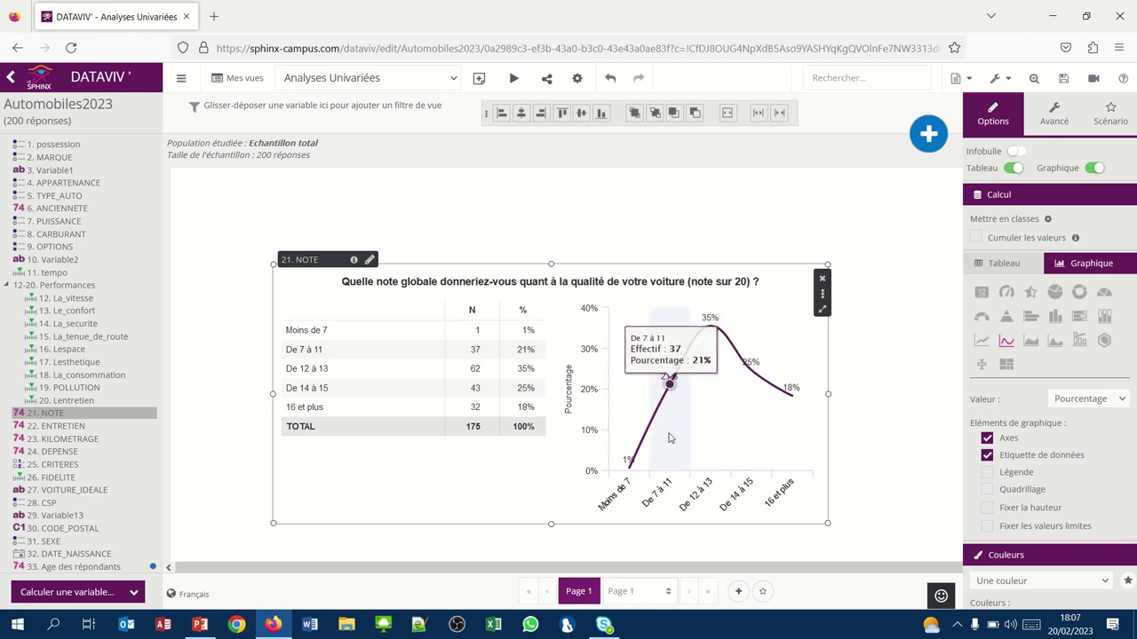
{"action": "mouse_move", "coordinate": [708, 352]}
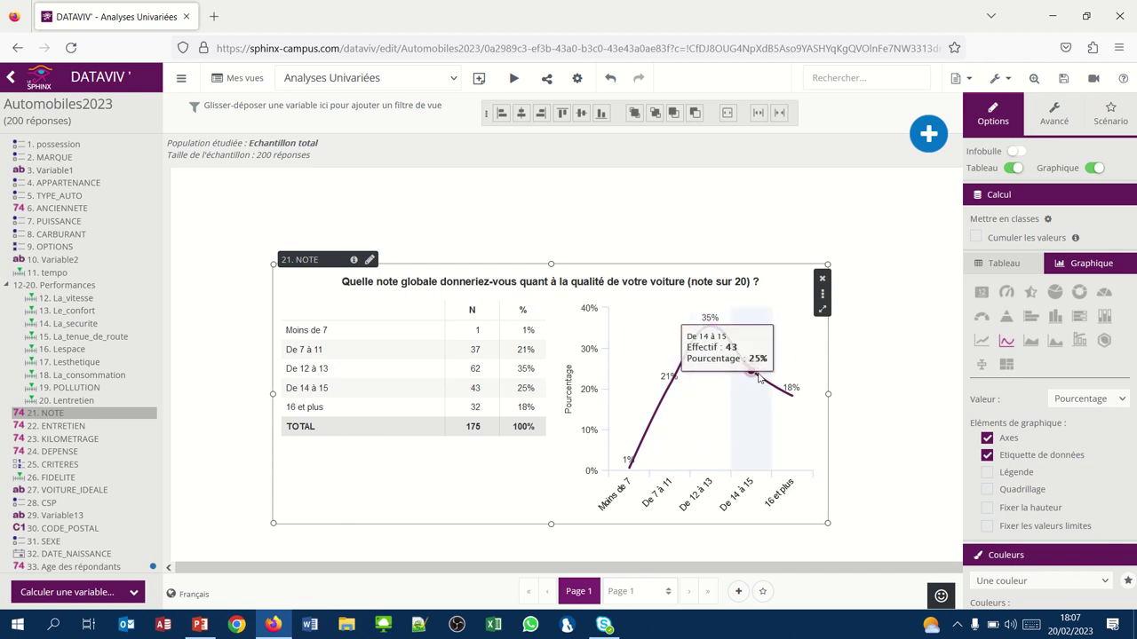
{"action": "mouse_move", "coordinate": [795, 364]}
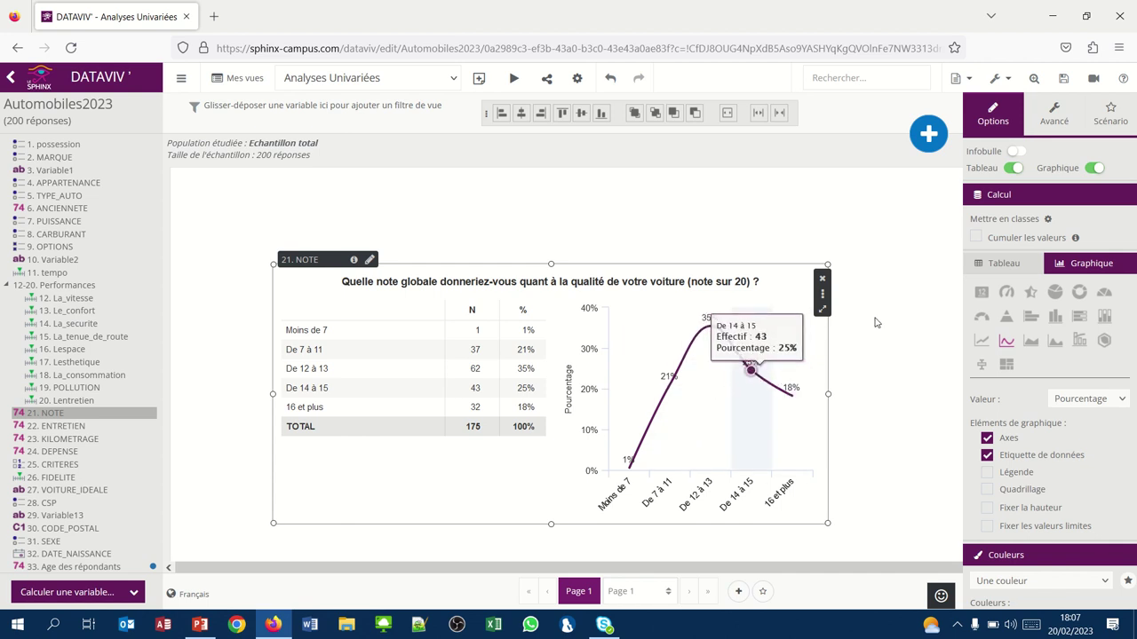
Step: Open the advanced settings of the NOTE analysis and save the view
{"action": "left_click", "coordinate": [1052, 106]}
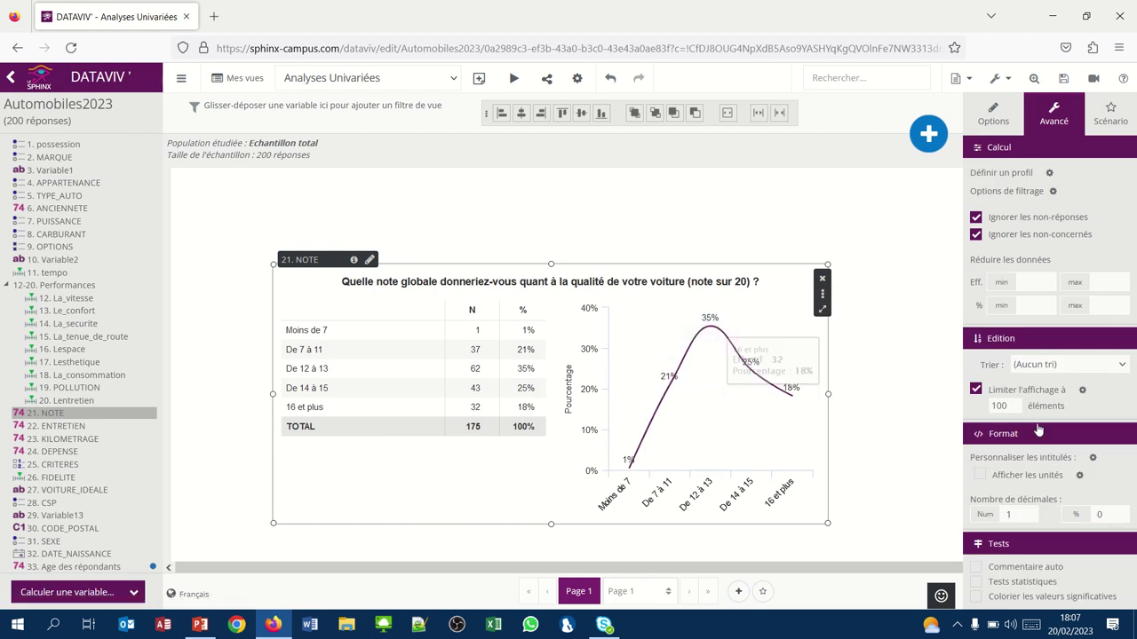
{"action": "left_click", "coordinate": [1063, 81]}
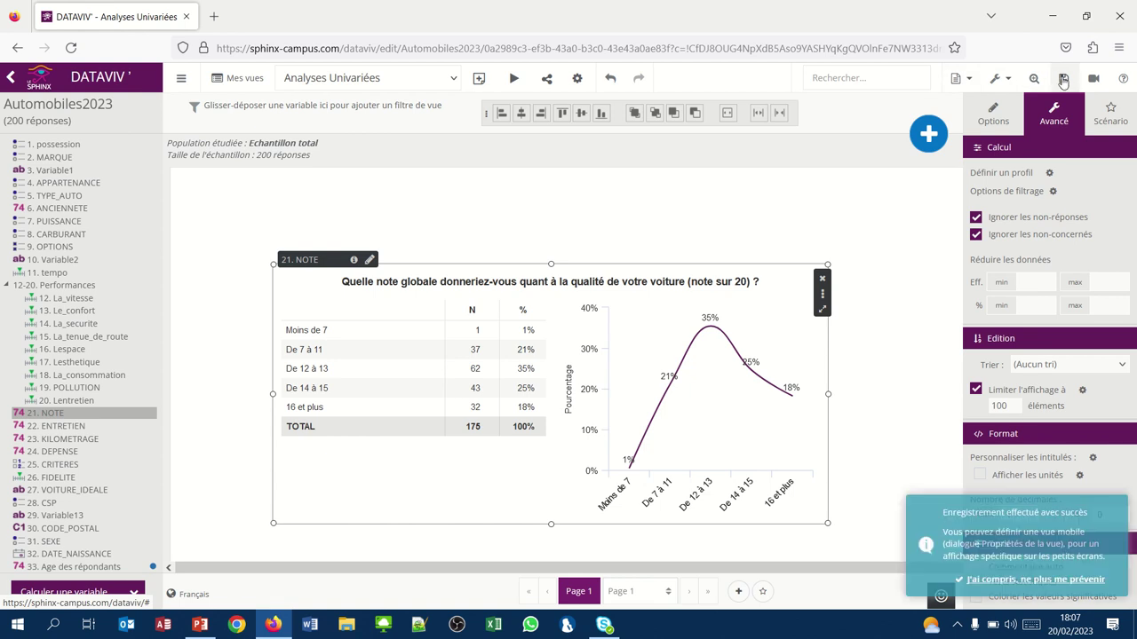